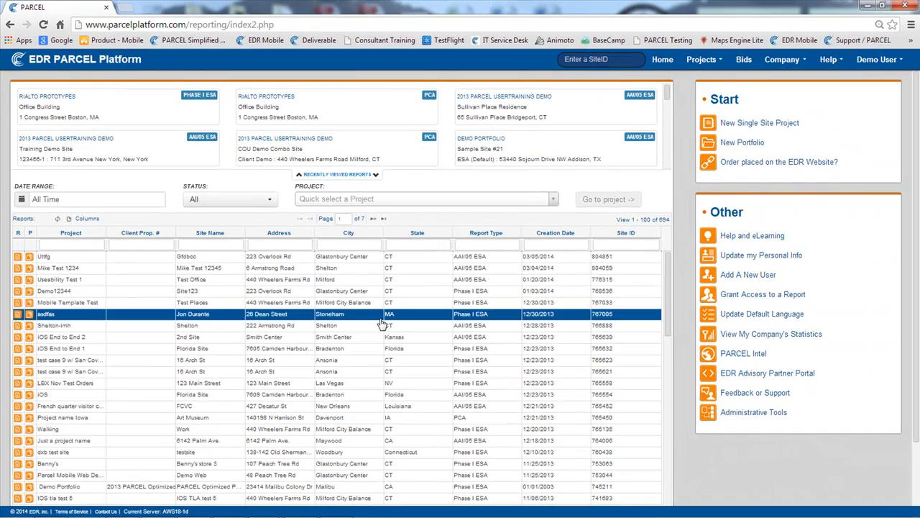
Open the Sullivan Place Residence AAI/05 ESA report from the recently viewed reports
click(498, 291)
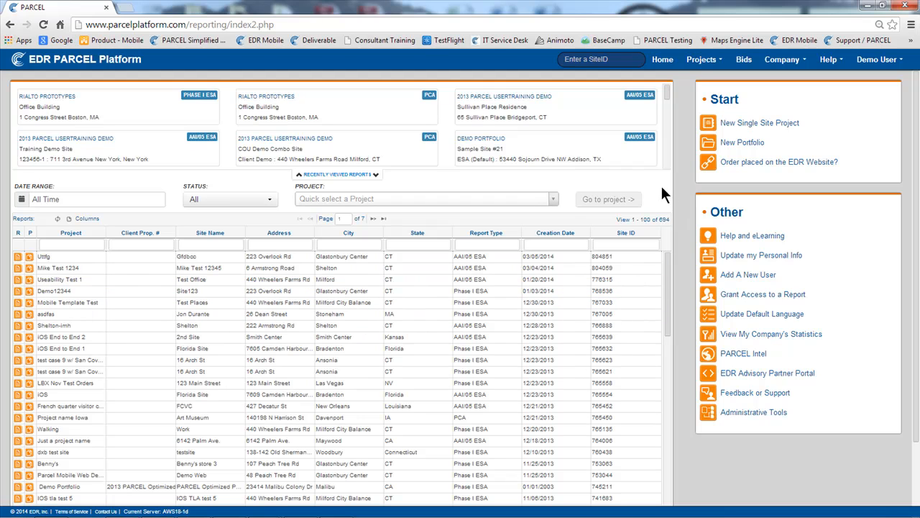
click(490, 117)
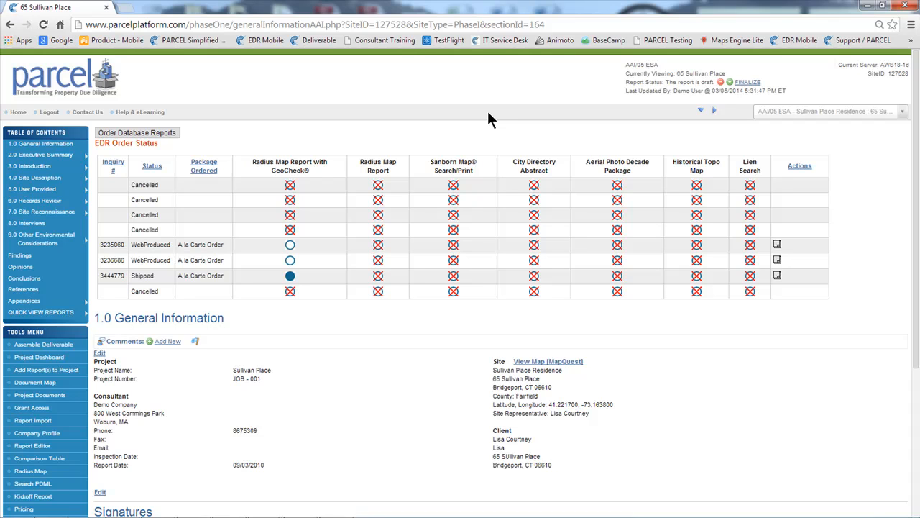
Go to section 7.3.3 USTs under Site Visit Findings and examine its instruction text
mouse_move(49, 154)
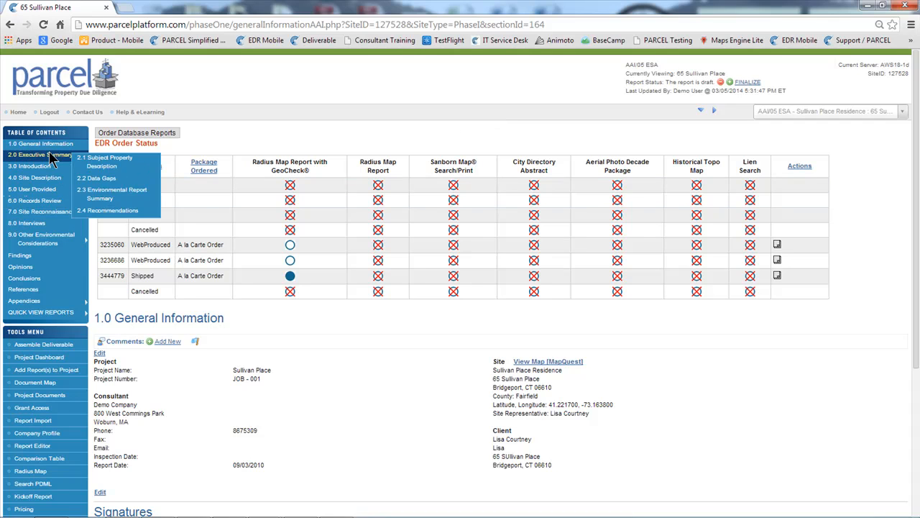
mouse_move(33, 246)
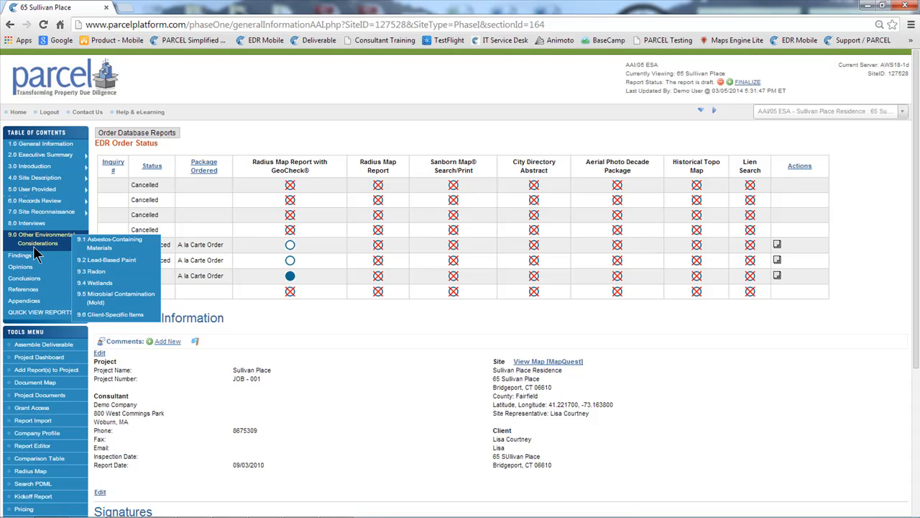
mouse_move(46, 211)
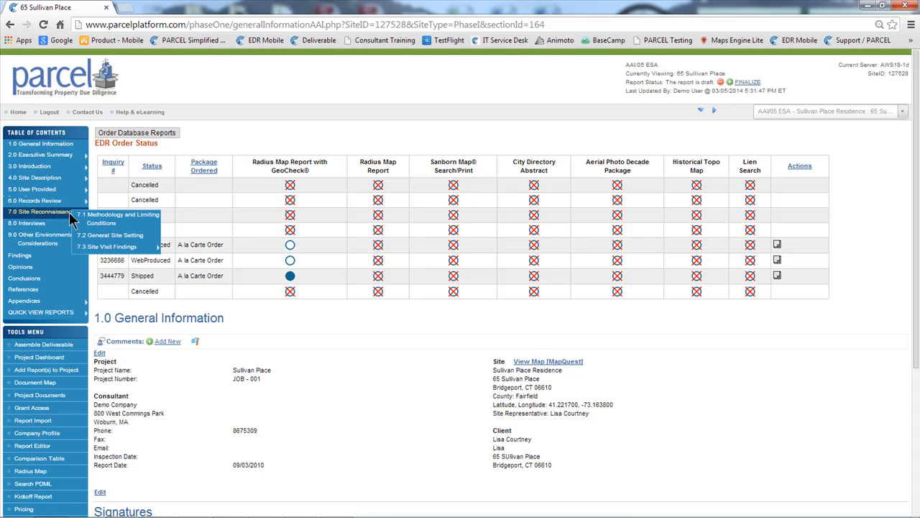
mouse_move(108, 247)
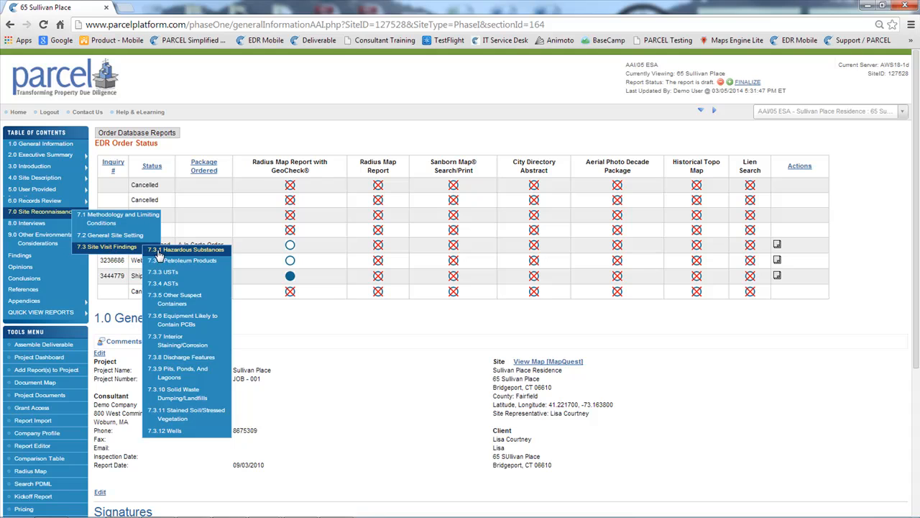
click(171, 271)
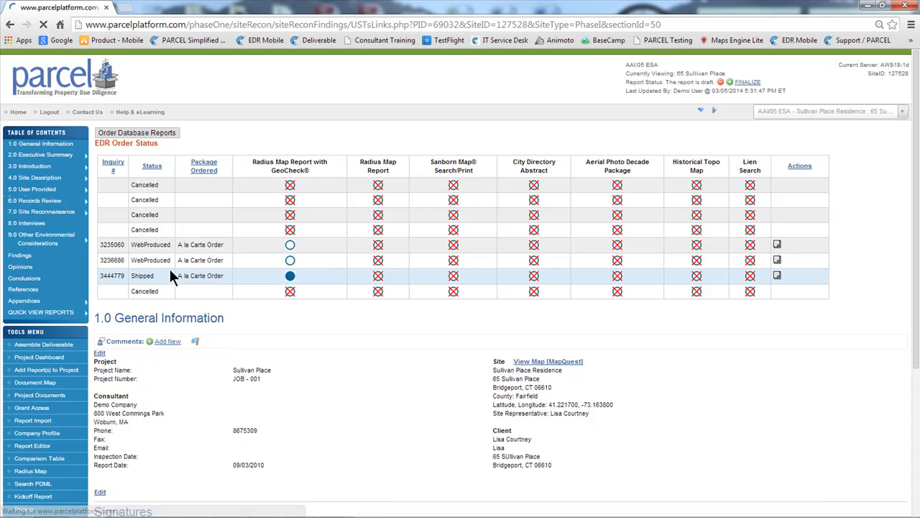
drag(126, 187, 298, 227)
click(291, 229)
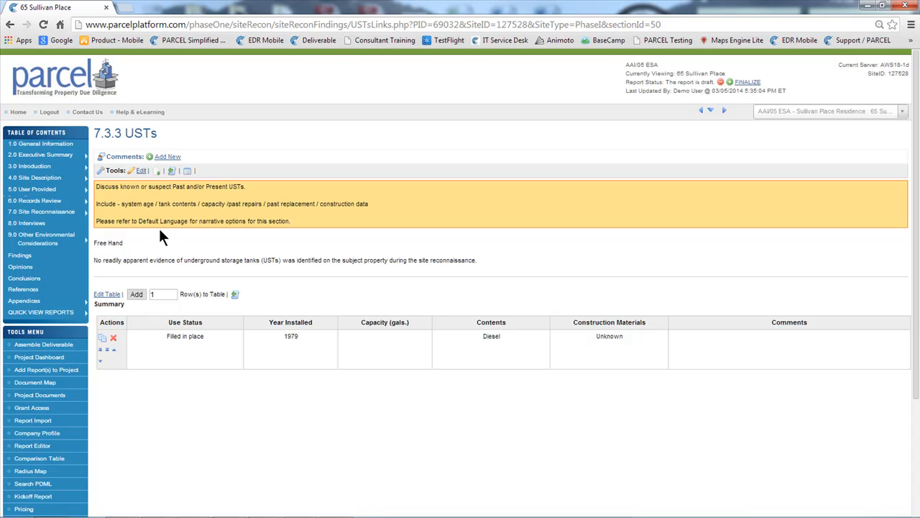
Go to section 6.1 Standard Environmental Records Sources and examine the list of other reports available in the project
mouse_move(41, 202)
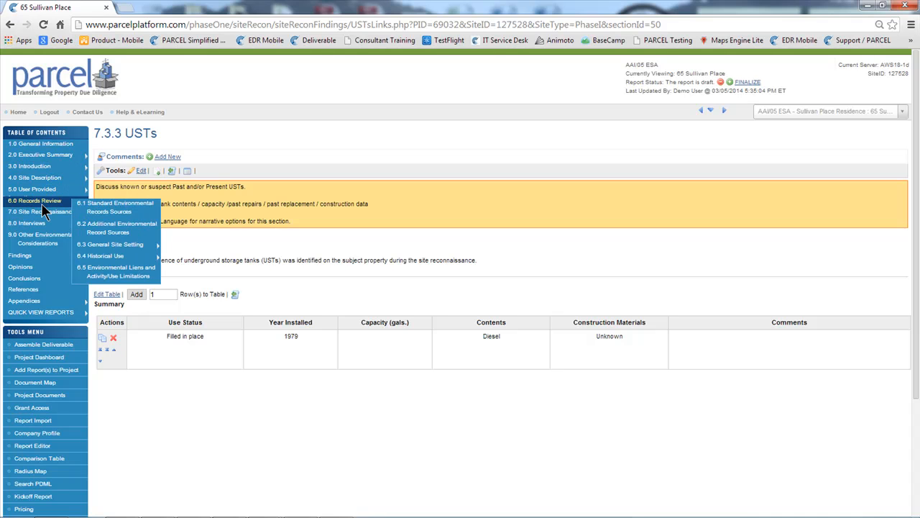
click(113, 207)
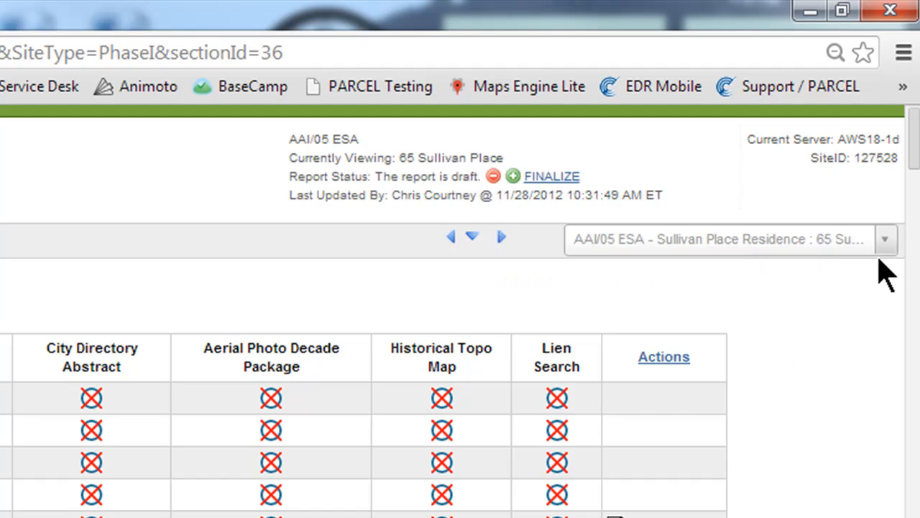
click(887, 241)
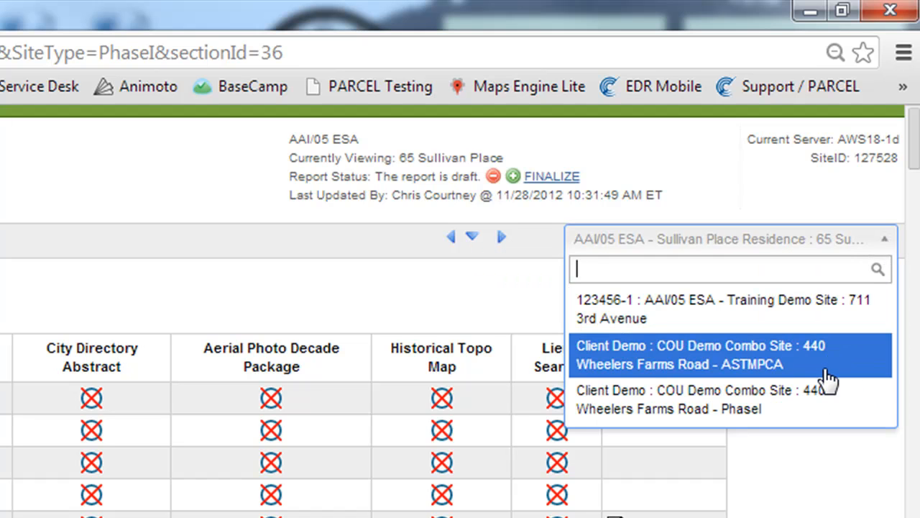
click(834, 471)
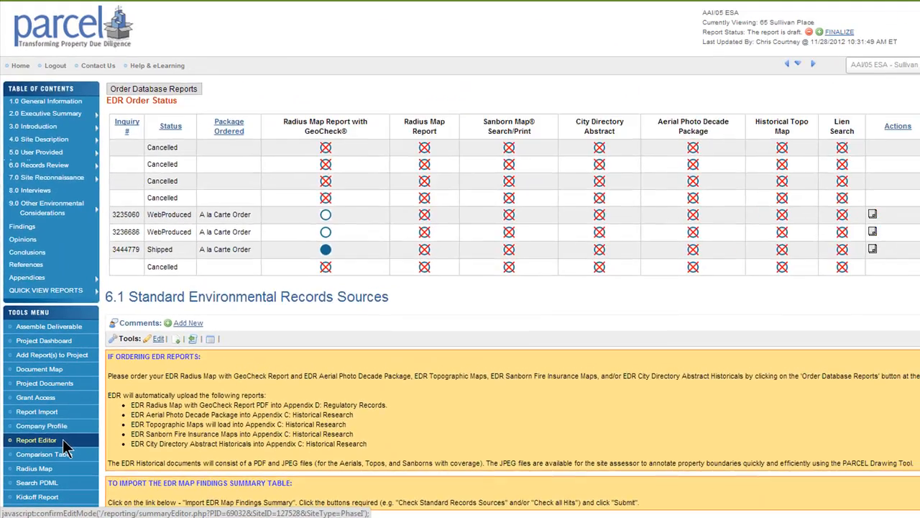
Open the Report Editor and look through the report's sections on the single page
click(123, 372)
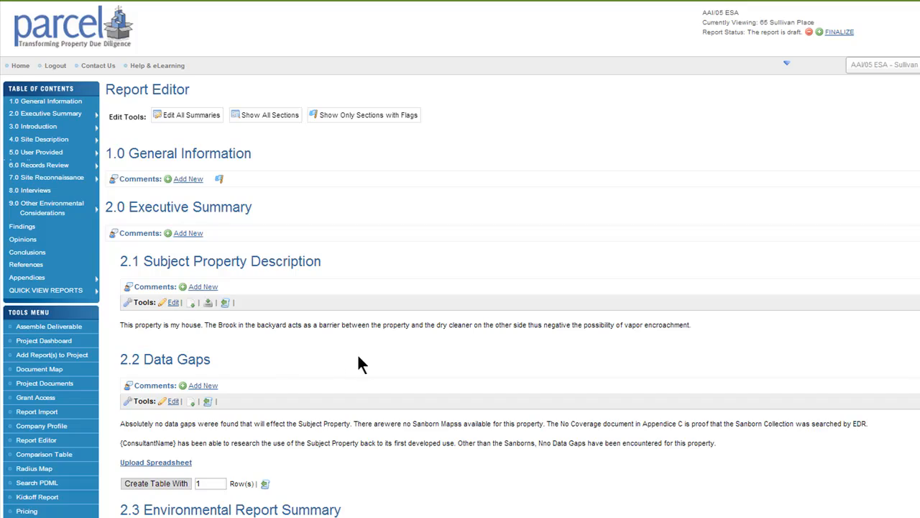
scroll(418, 317, down, 10)
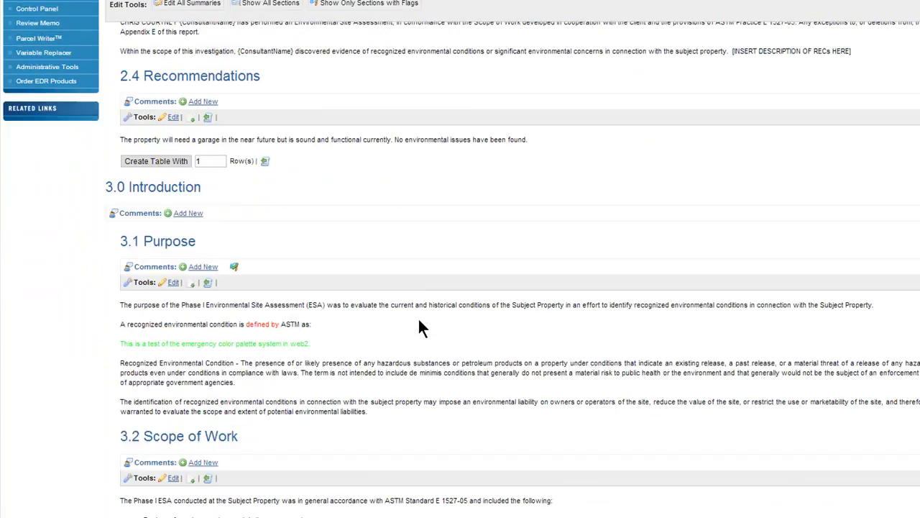
scroll(419, 320, down, 8)
scroll(419, 319, down, 8)
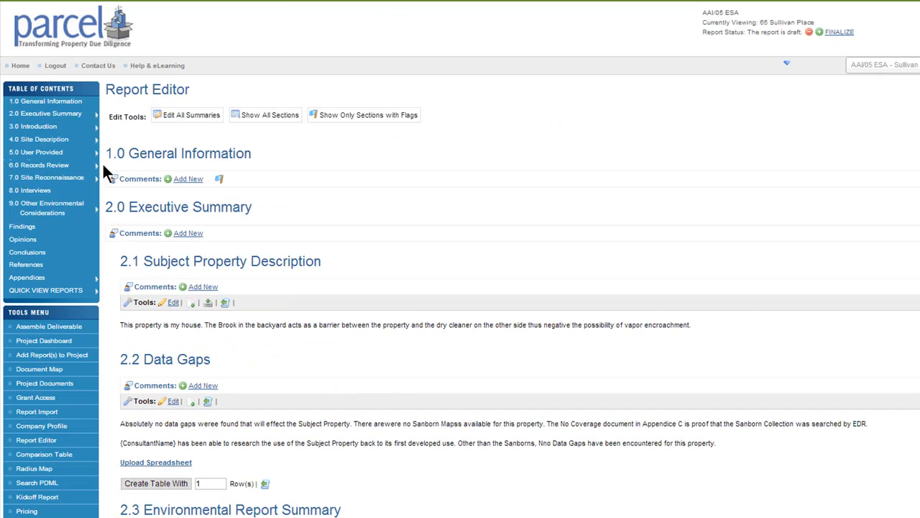
Return to section 7.3.3 USTs and review its narrative text and the instructions above it
mouse_move(68, 176)
mouse_move(118, 215)
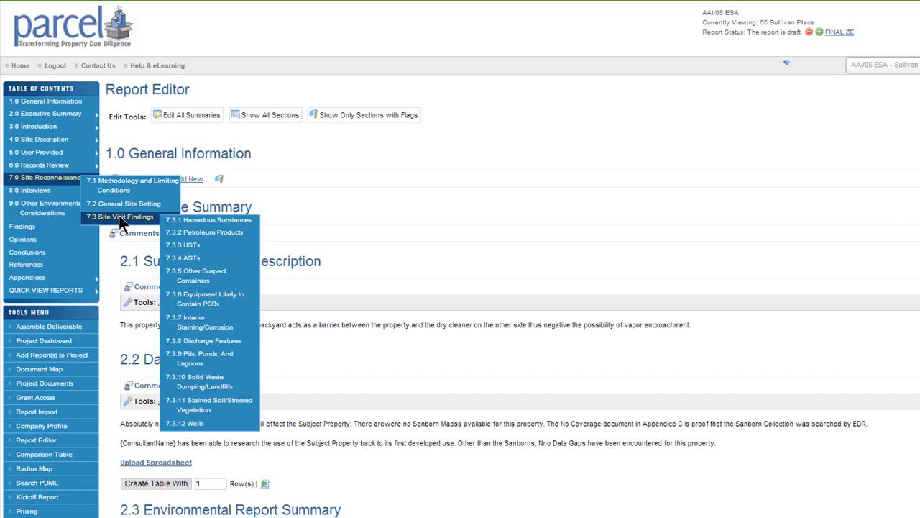
click(176, 193)
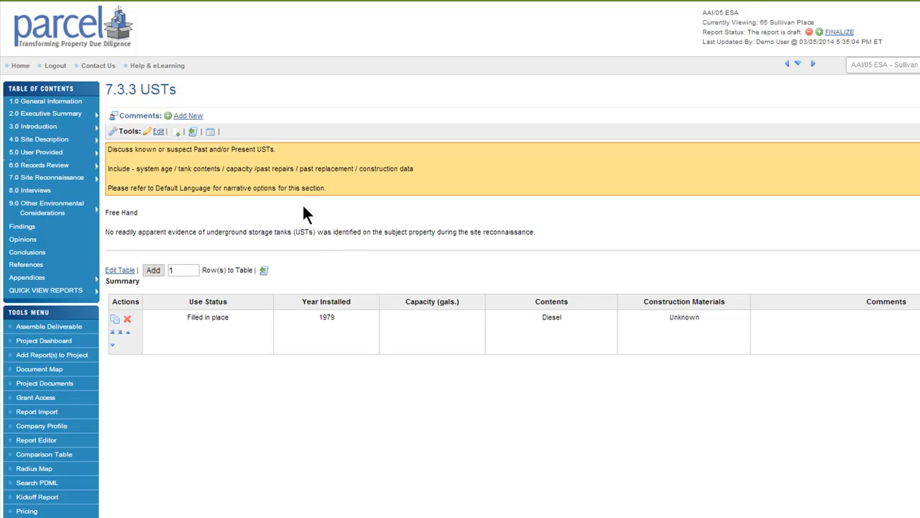
double_click(110, 210)
drag(144, 222, 275, 243)
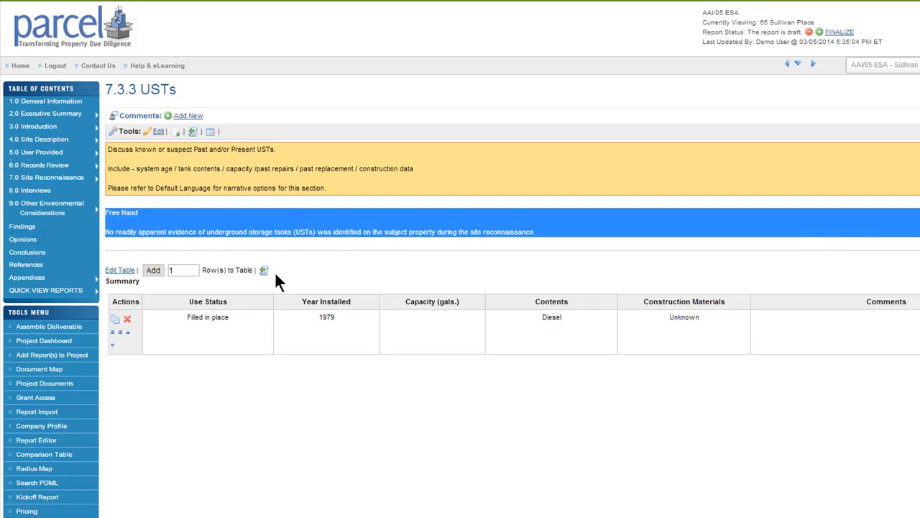
click(250, 313)
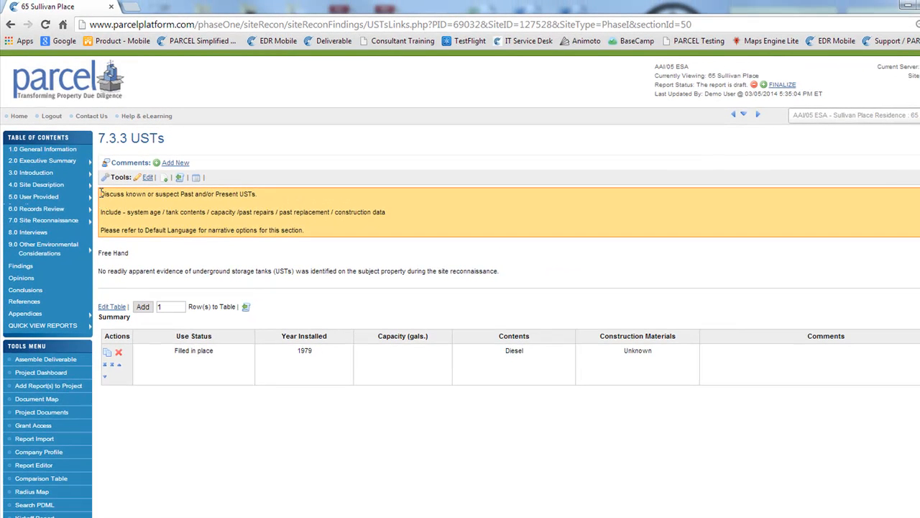
drag(105, 167, 309, 236)
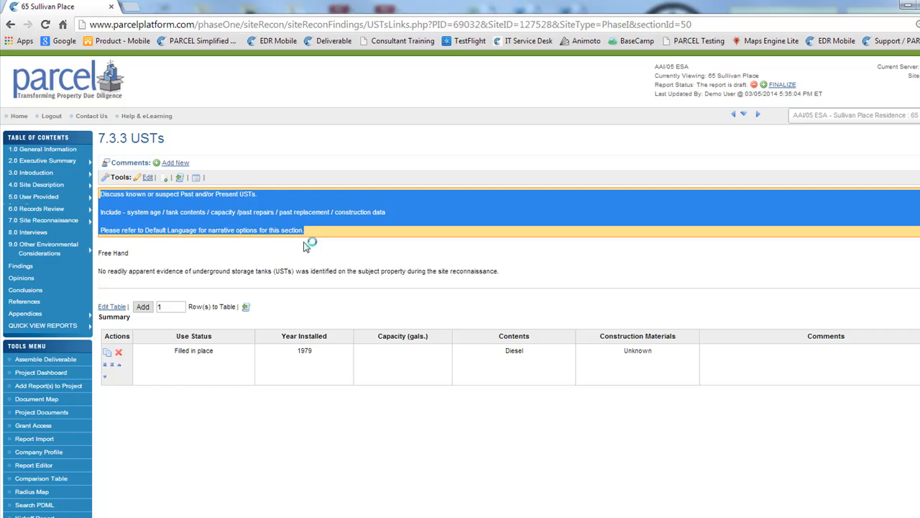
click(302, 240)
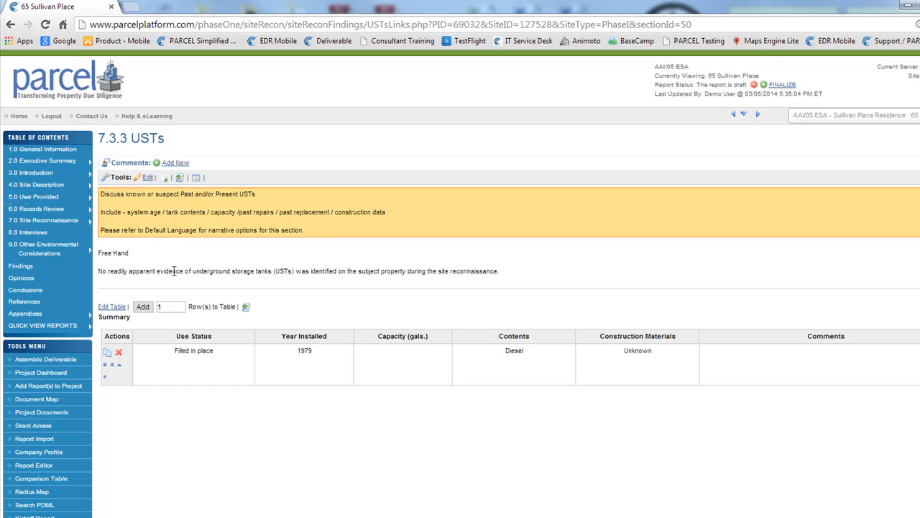
Open the USTs narrative for editing and examine its existing text and the font colour palette
click(147, 179)
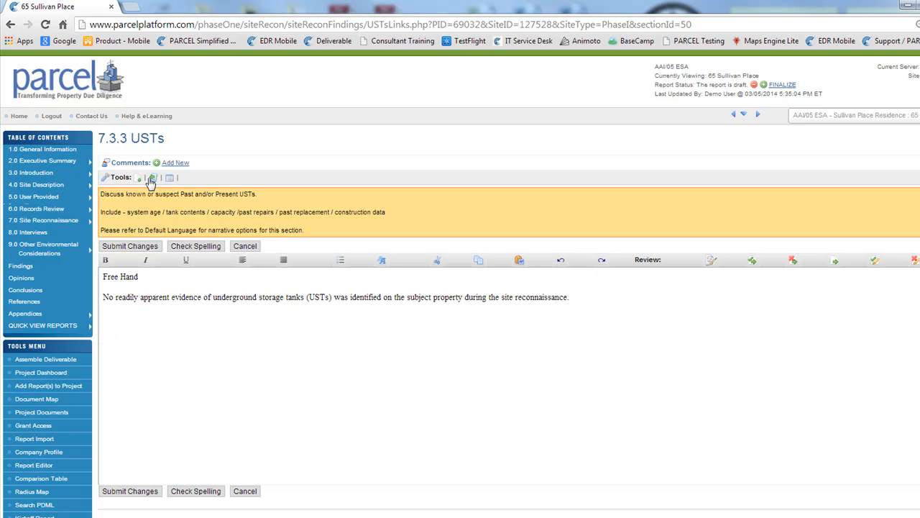
drag(105, 276, 174, 292)
click(174, 291)
drag(571, 298, 96, 291)
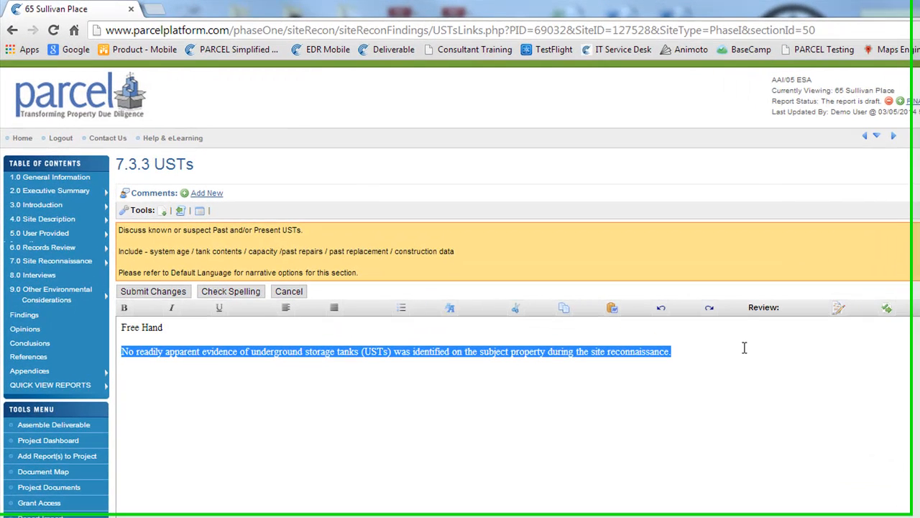
click(744, 348)
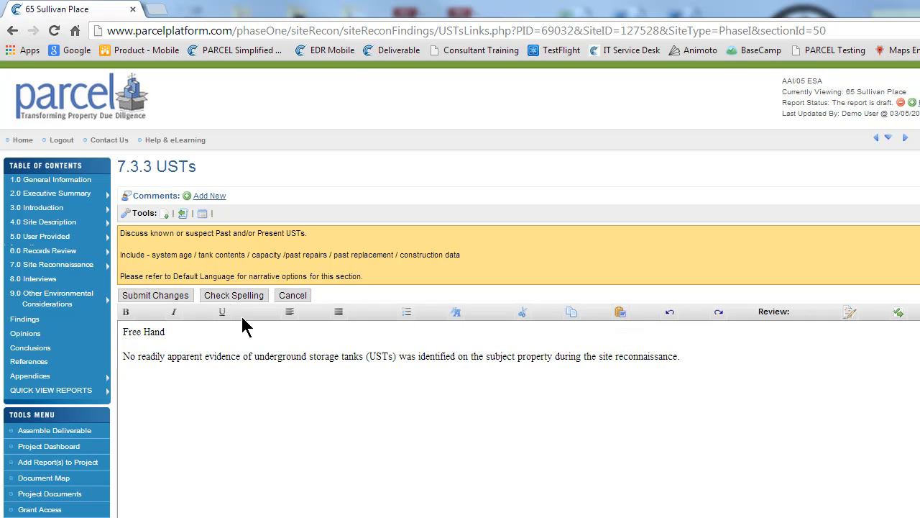
click(454, 314)
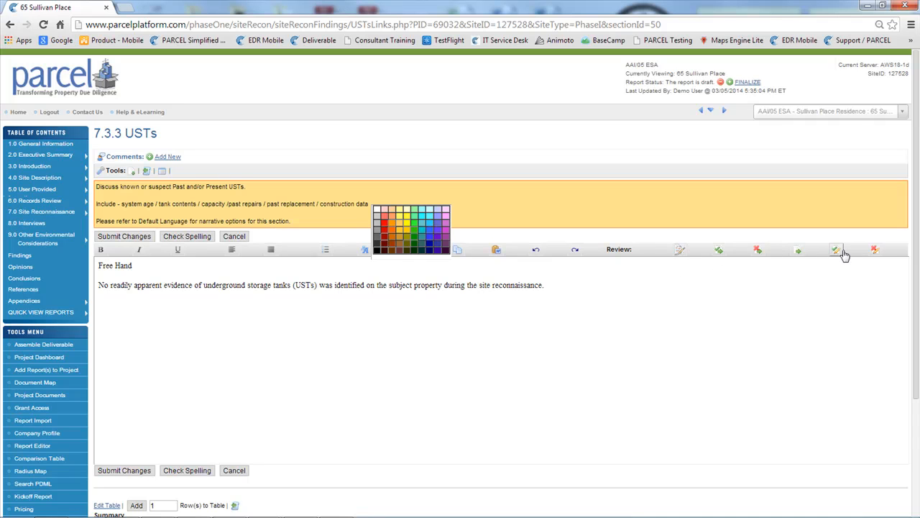
click(625, 279)
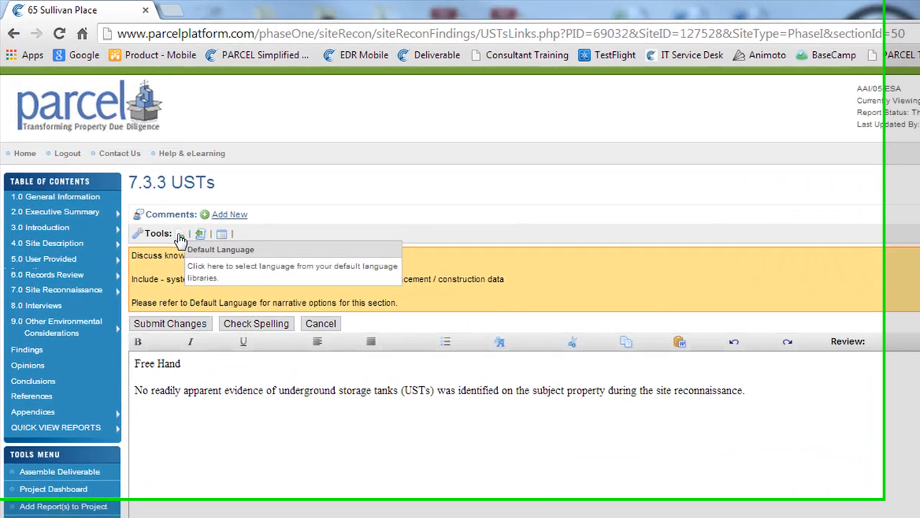
Overwrite the USTs narrative with the "No USTs" default language from the AAI/05 Beta Phase I Library and submit the changes
click(131, 172)
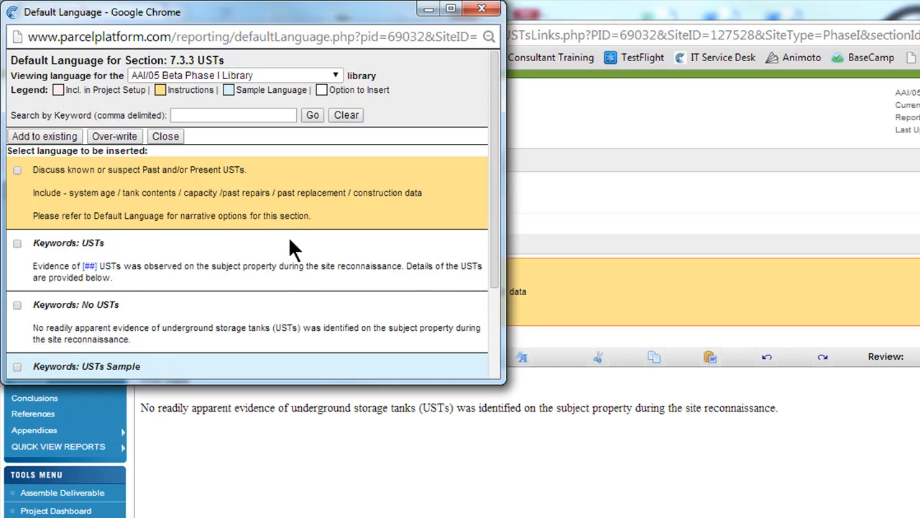
drag(499, 385, 522, 446)
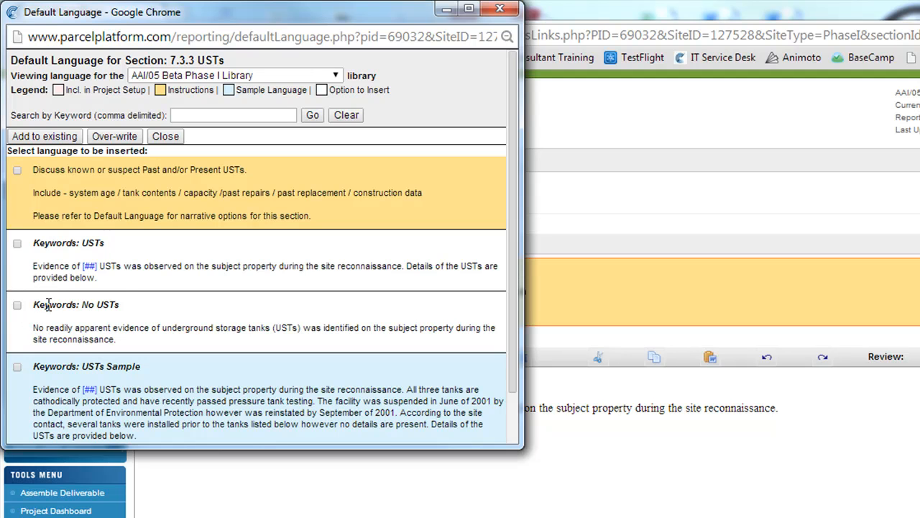
drag(38, 305, 118, 306)
click(104, 327)
drag(32, 329, 138, 349)
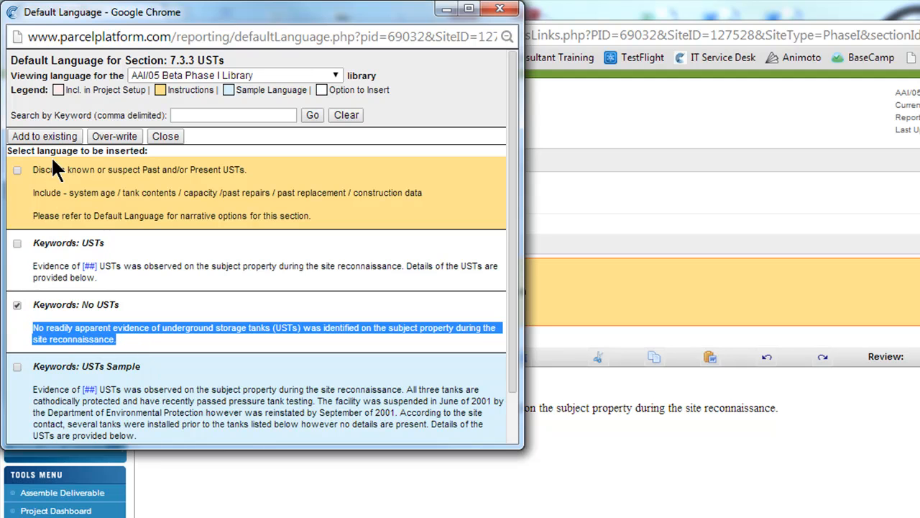
click(134, 140)
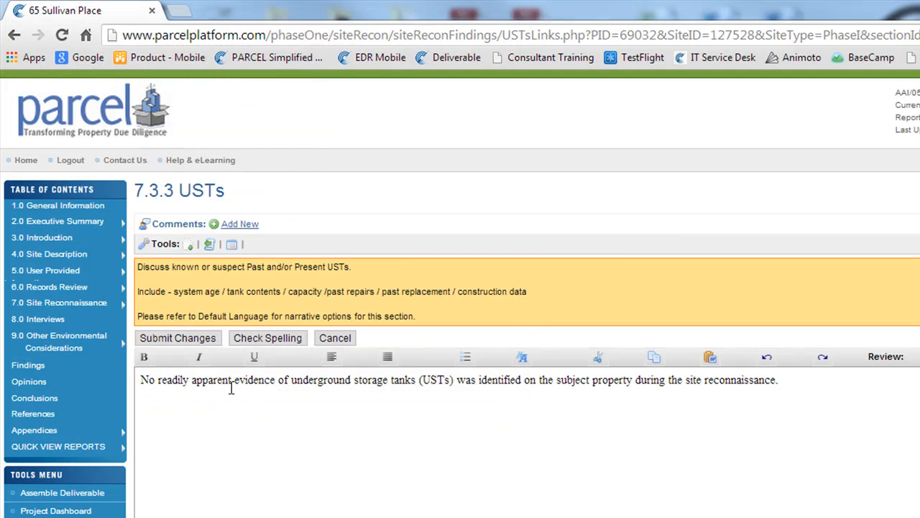
click(189, 338)
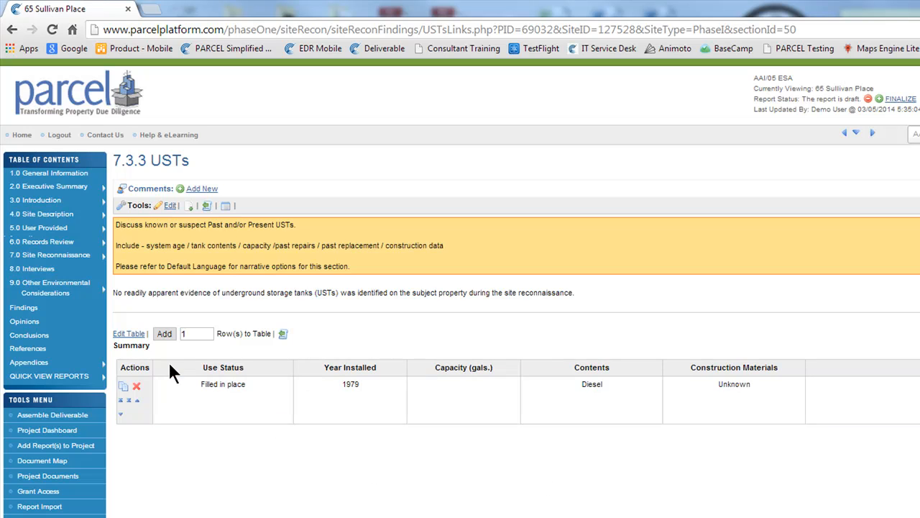
Review the USTs Summary table's column headings and add 2 rows to the table
drag(205, 367, 247, 367)
drag(321, 367, 376, 369)
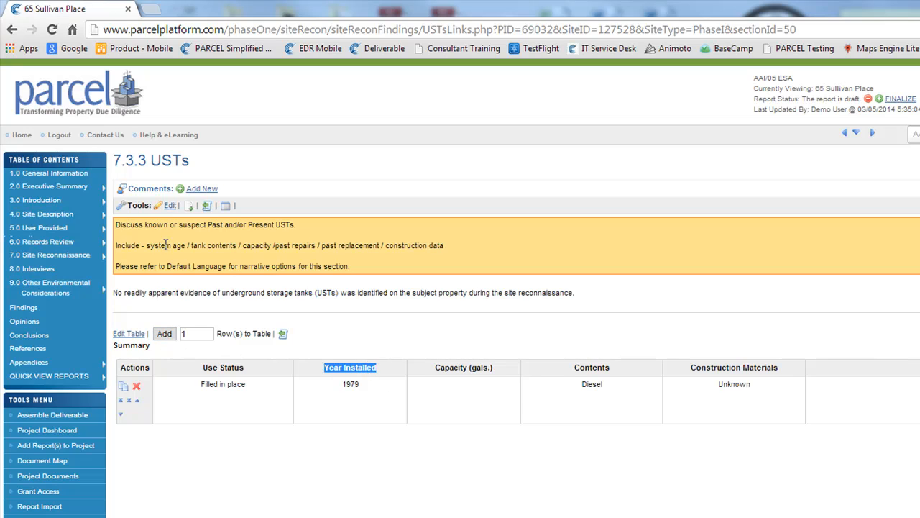
double_click(187, 333)
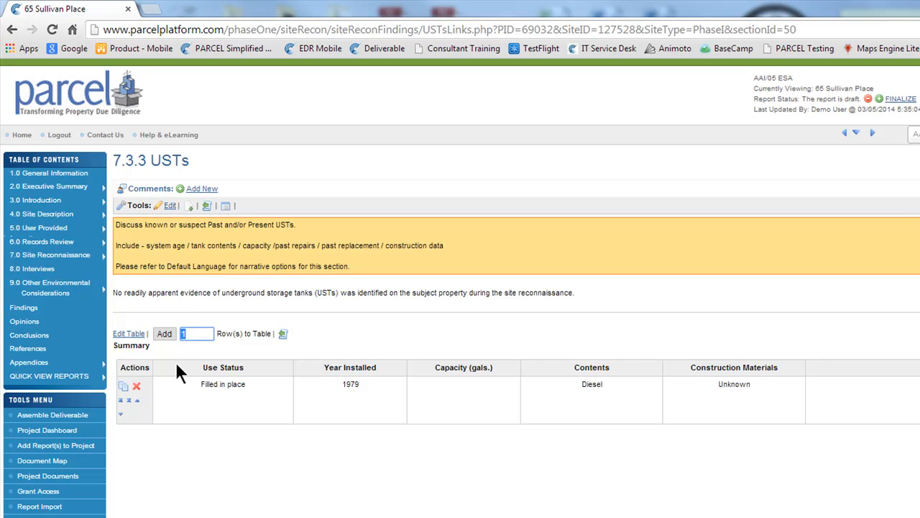
text(2)
click(163, 333)
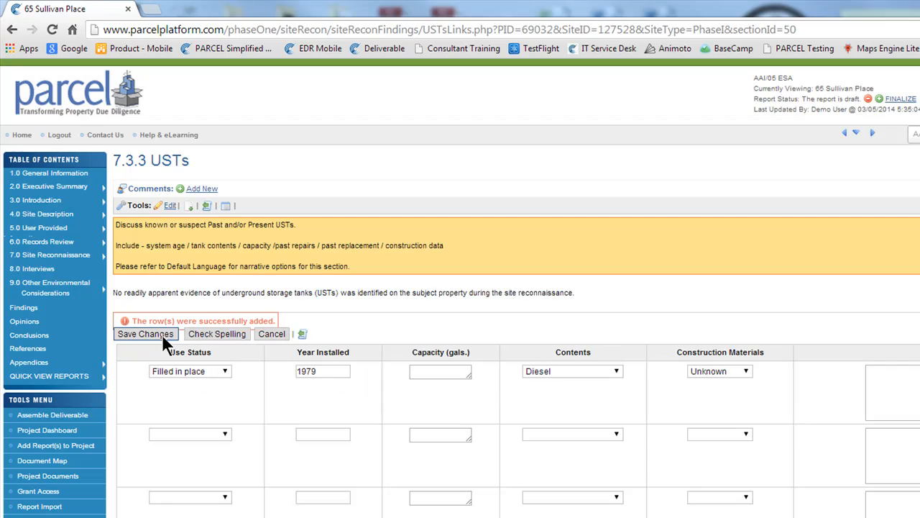
In the Summary table's first row, set Use Status to Filled in place and both Contents and Construction Materials to Other, and save the changes
click(221, 370)
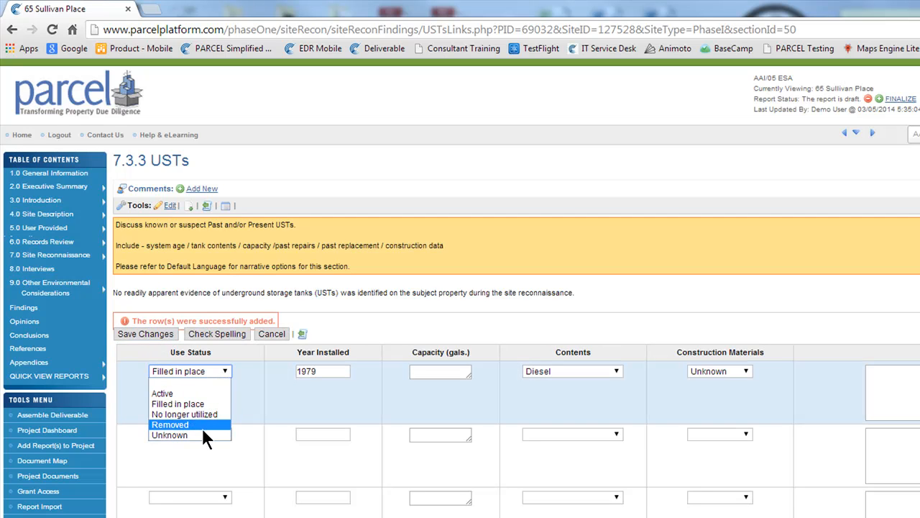
click(178, 404)
click(559, 371)
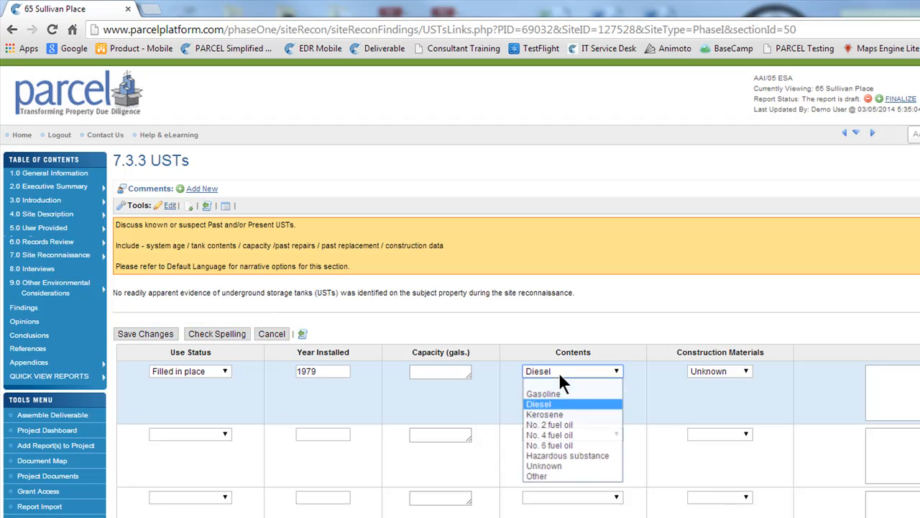
click(541, 474)
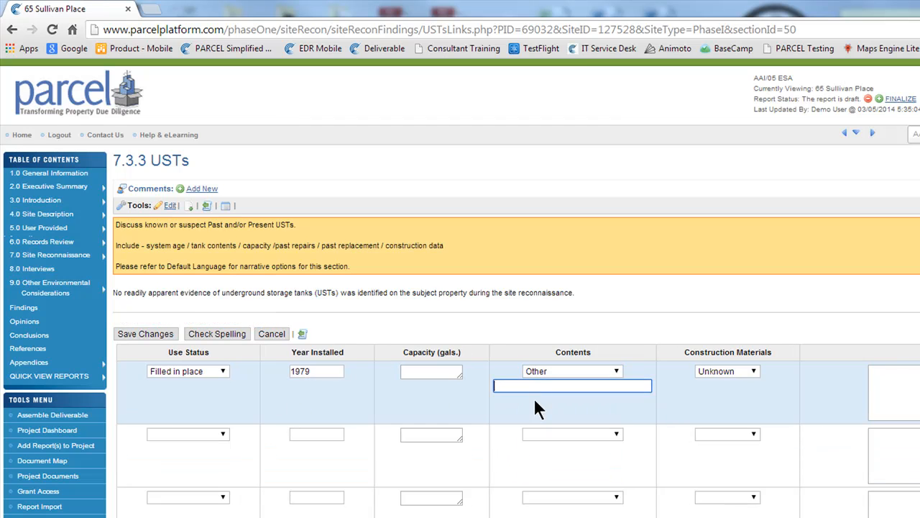
click(727, 371)
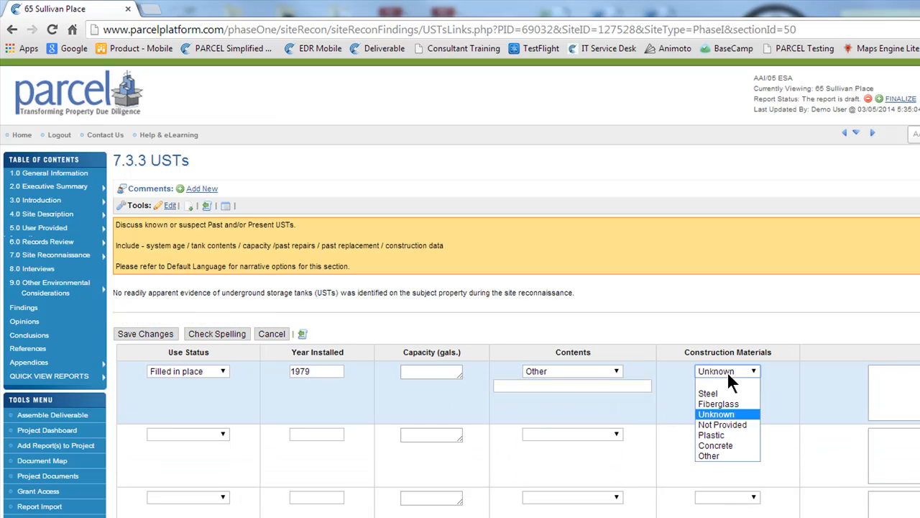
click(722, 455)
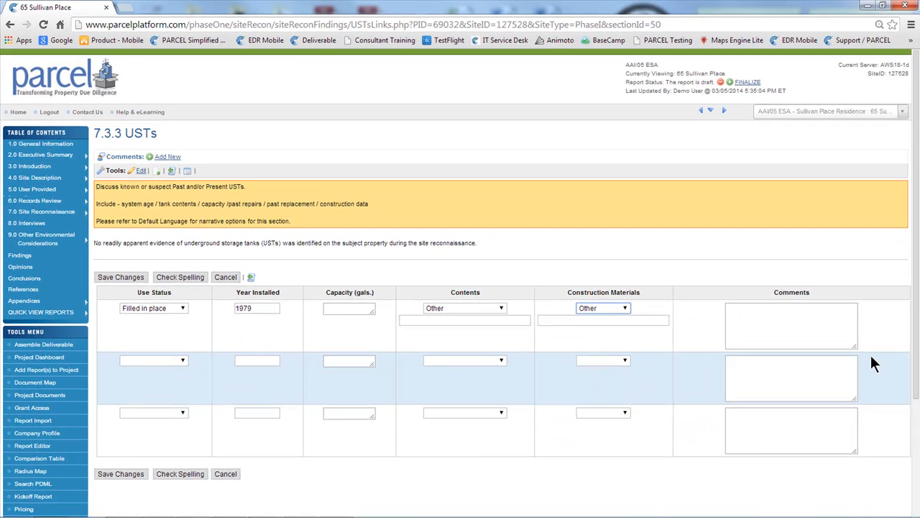
click(807, 331)
click(126, 469)
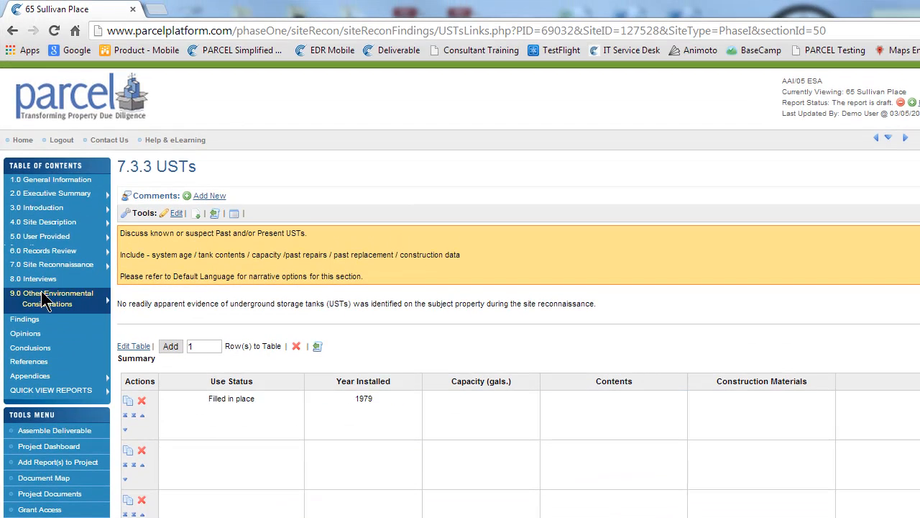
mouse_move(47, 298)
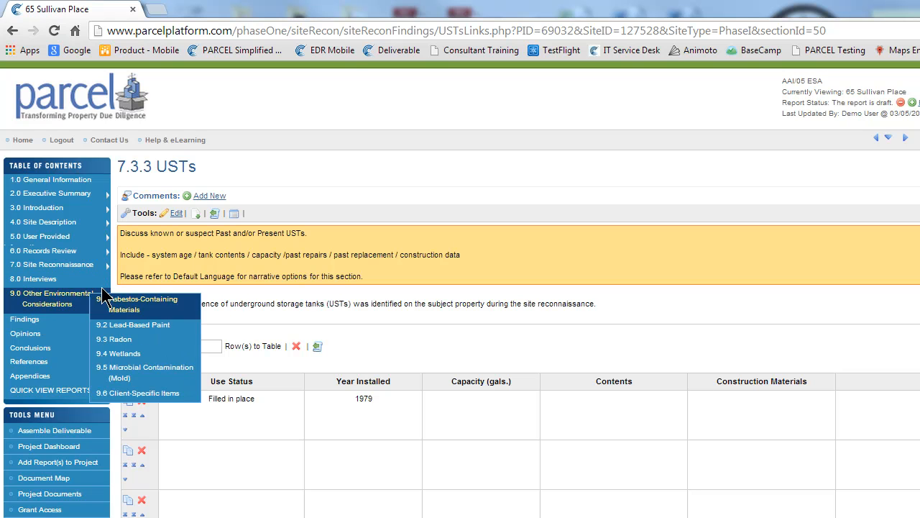
mouse_move(66, 201)
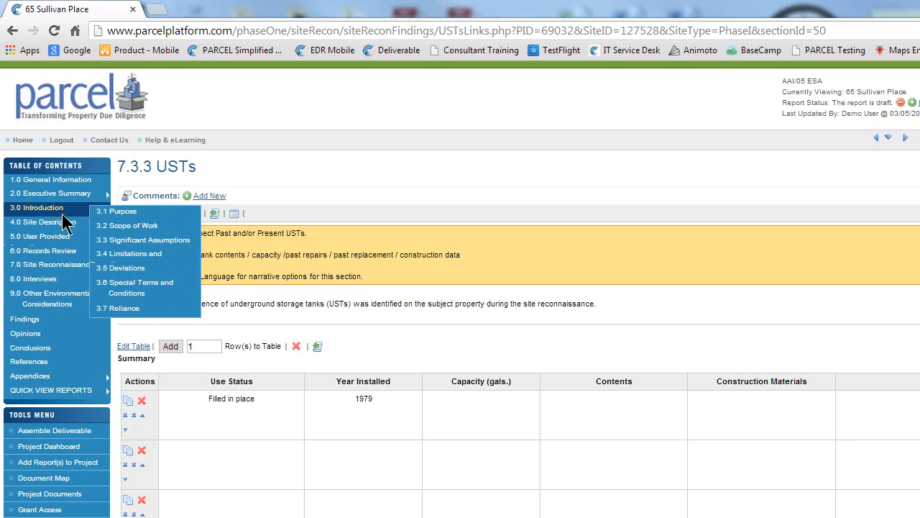
mouse_move(63, 227)
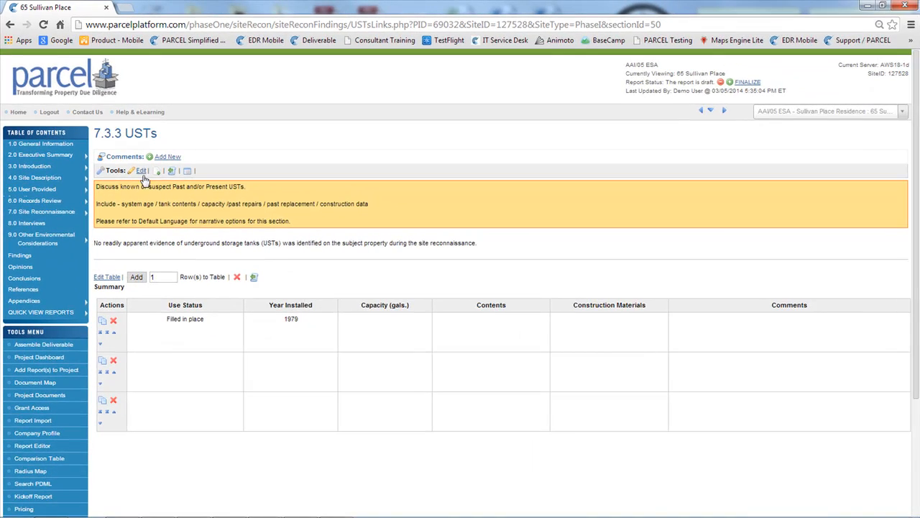
Overwrite the USTs narrative with the historical "Free Hand" version entered on 03/05/2014 at 5:33:33 PM and submit the changes
click(141, 172)
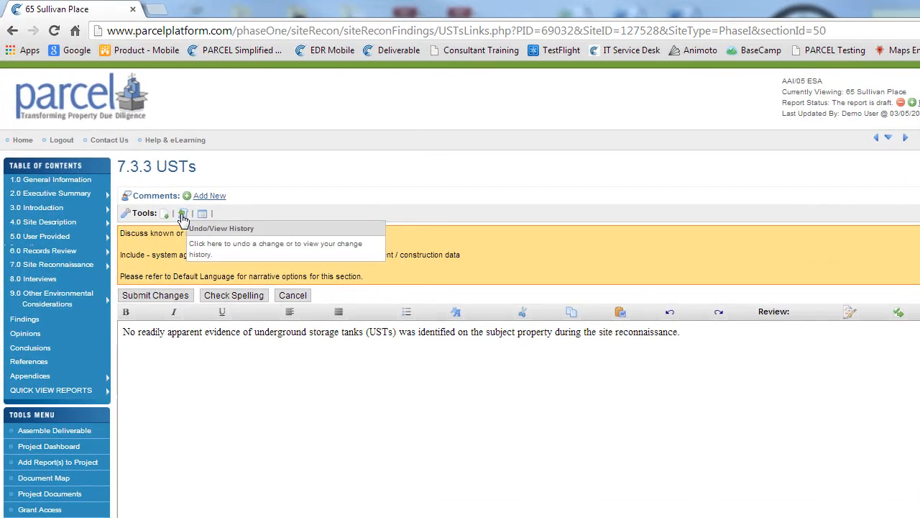
click(182, 215)
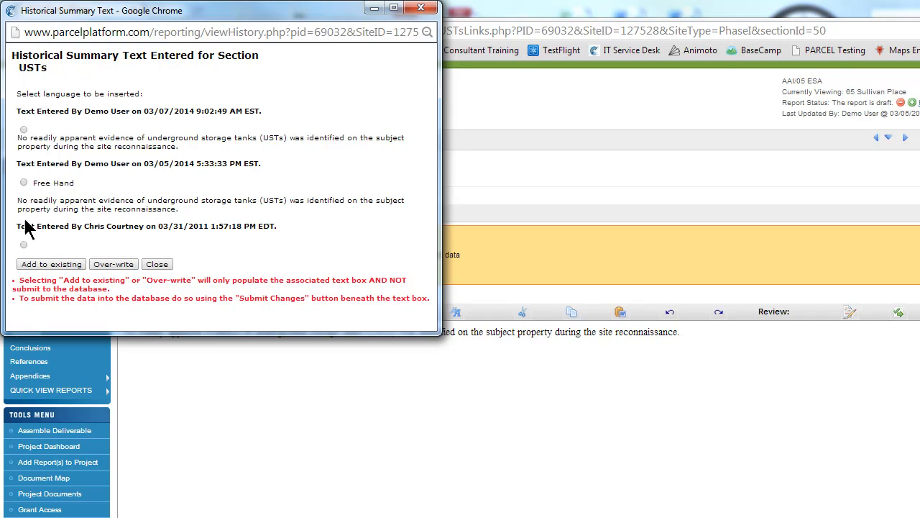
drag(20, 164, 262, 168)
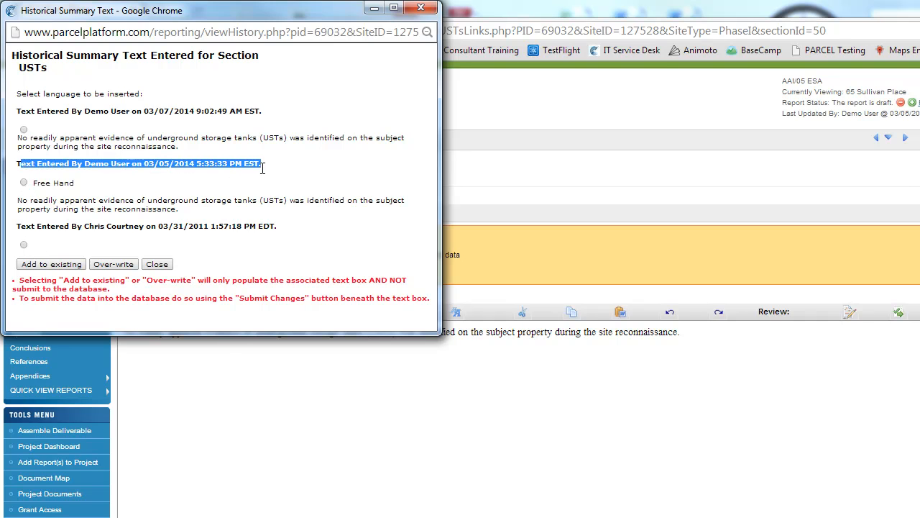
click(23, 184)
click(115, 264)
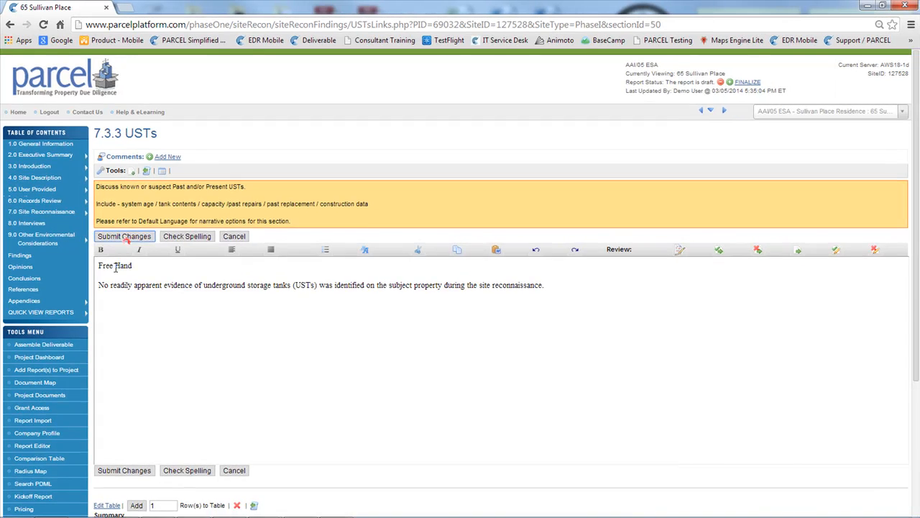
click(117, 237)
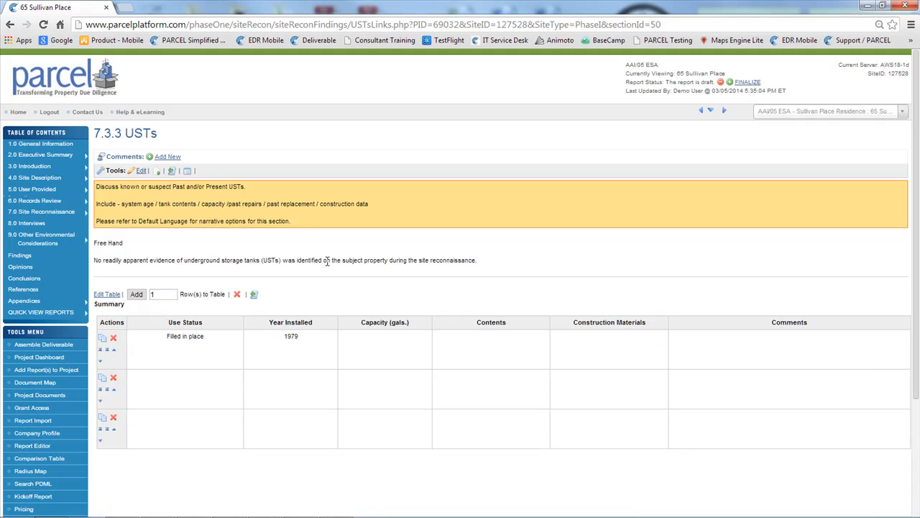
Open section 6.1 Standard Environmental Records Sources and look over the EDR order status and the list of report appendices
mouse_move(66, 200)
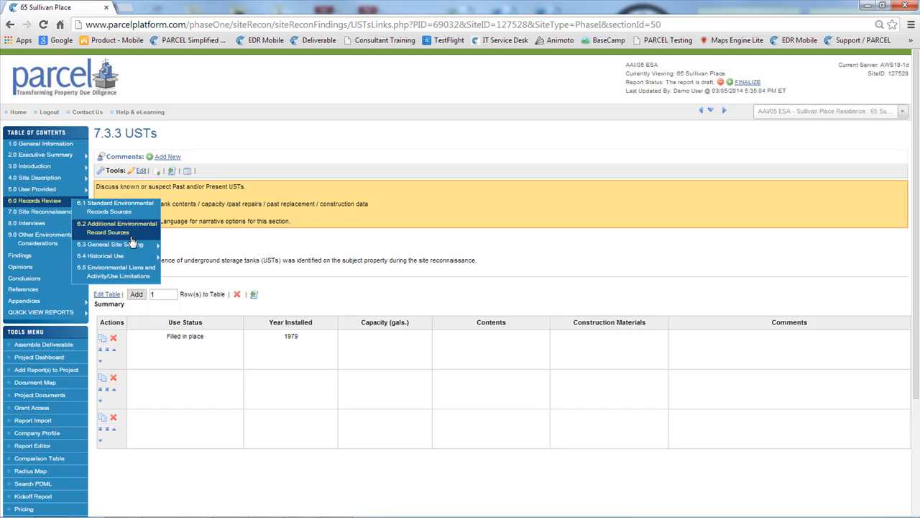
mouse_move(122, 263)
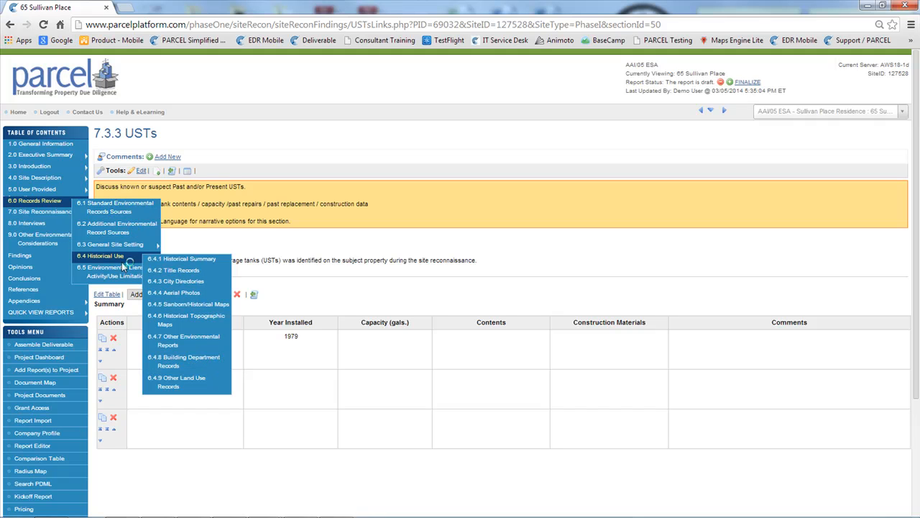
click(125, 210)
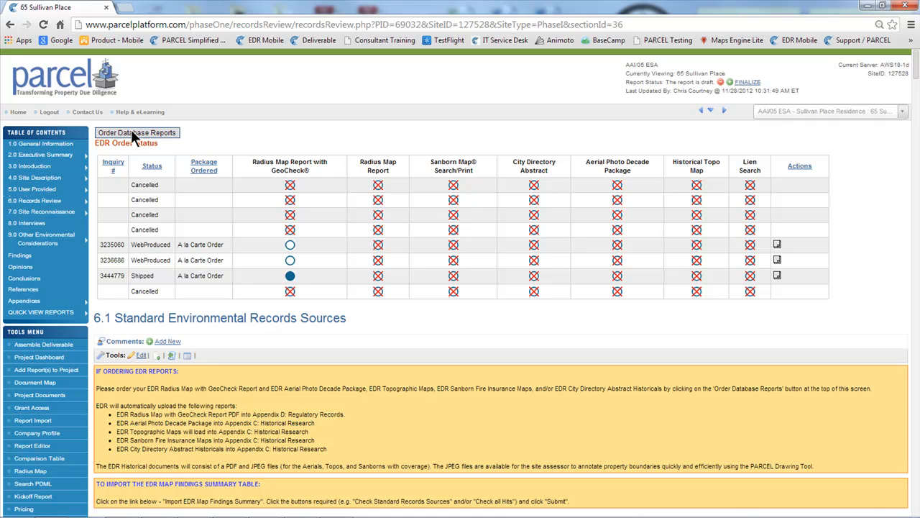
mouse_move(72, 306)
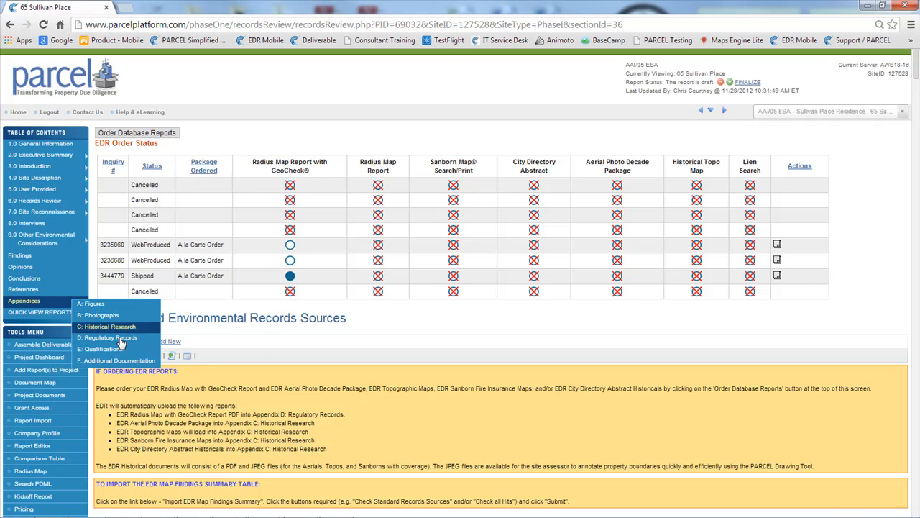
Import the UST record with the facility name NOT LISTED from the EDR database detail data into section 6.1's Detail Summary
scroll(190, 349, down, 3)
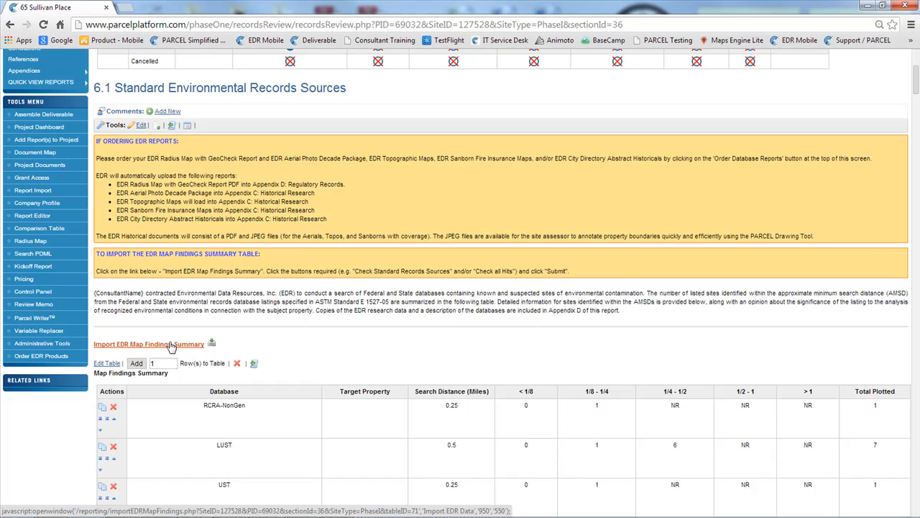
scroll(175, 346, down, 15)
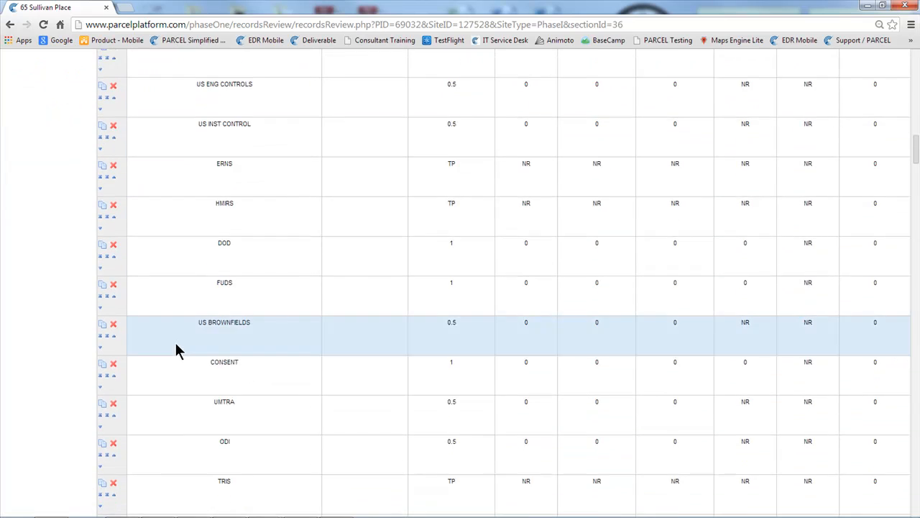
scroll(177, 356, down, 20)
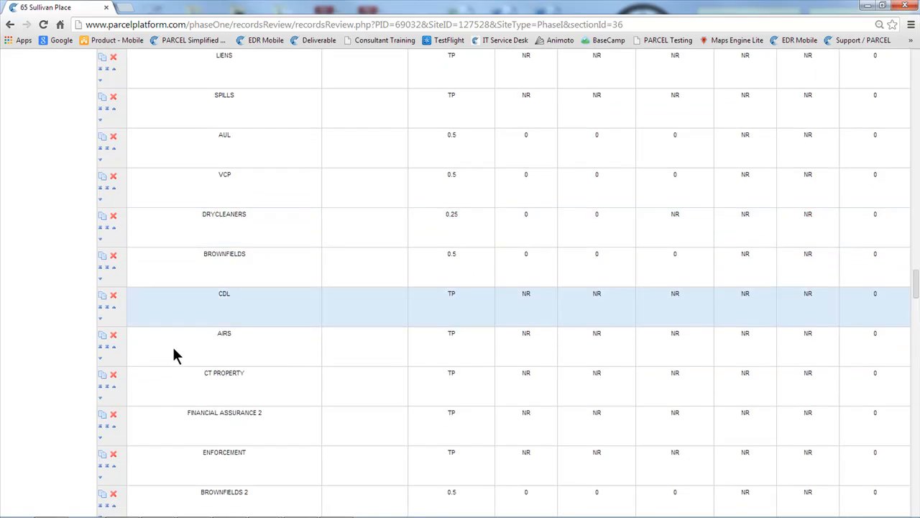
scroll(170, 360, up, 3)
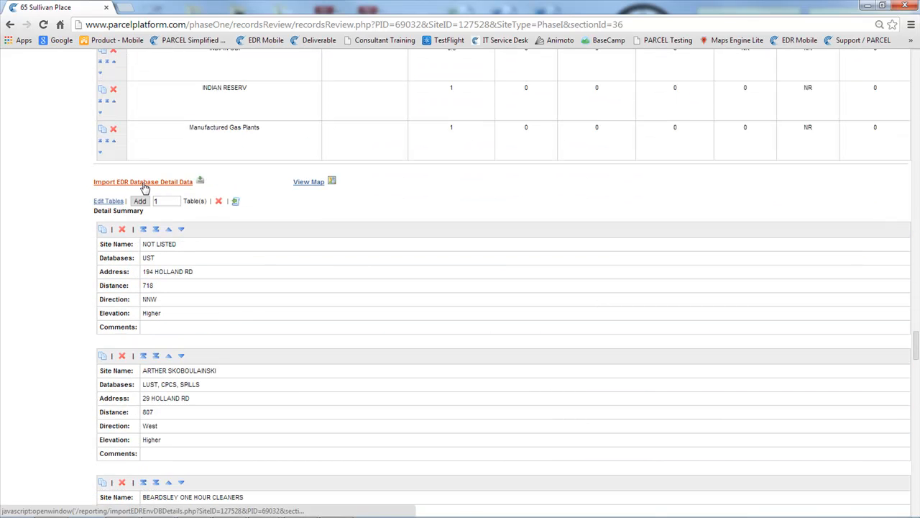
click(143, 184)
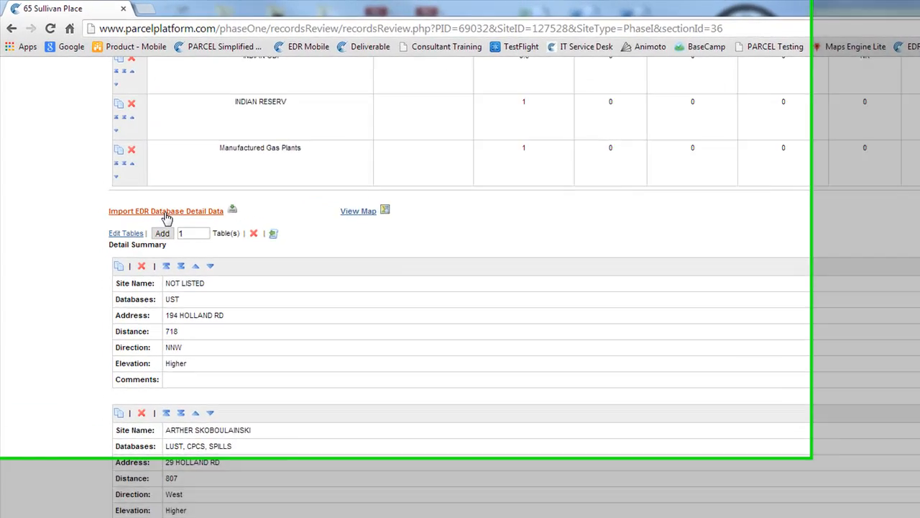
drag(733, 482, 812, 517)
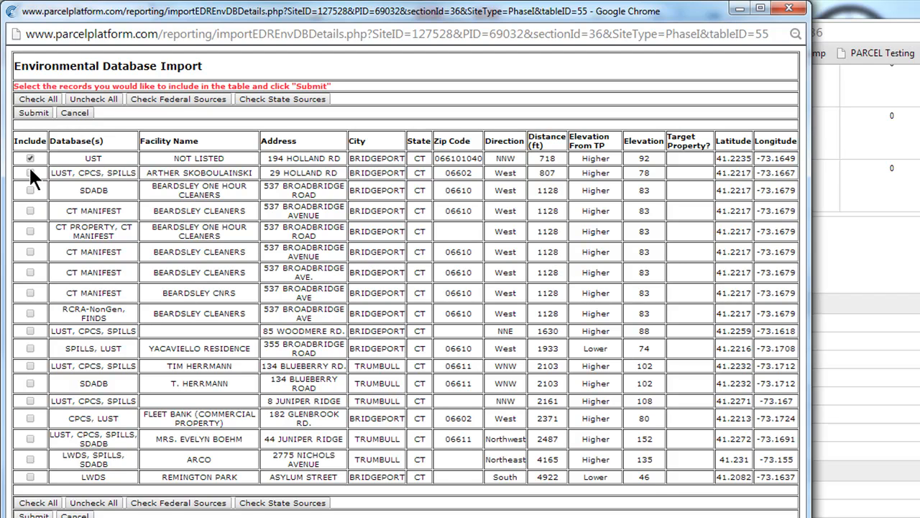
click(33, 113)
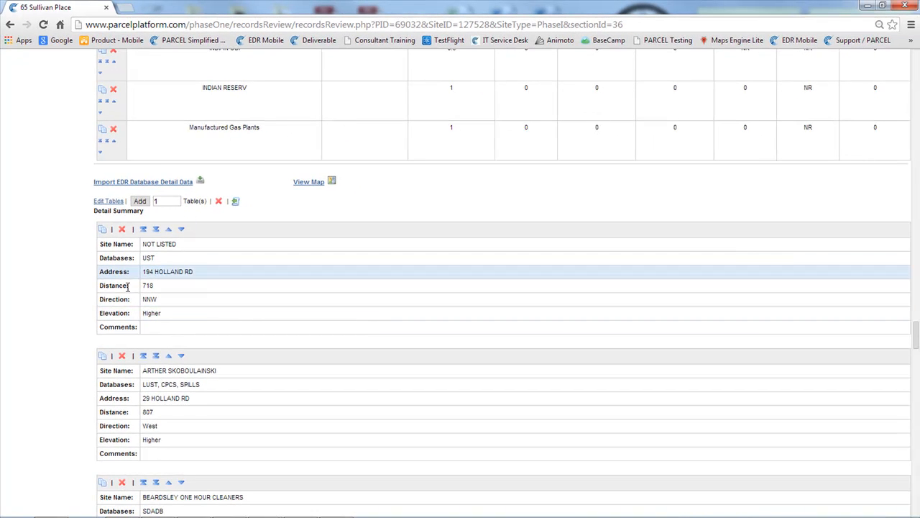
Open the Detail Summary tables for editing and set the first record's Distance to 218
click(107, 201)
click(171, 353)
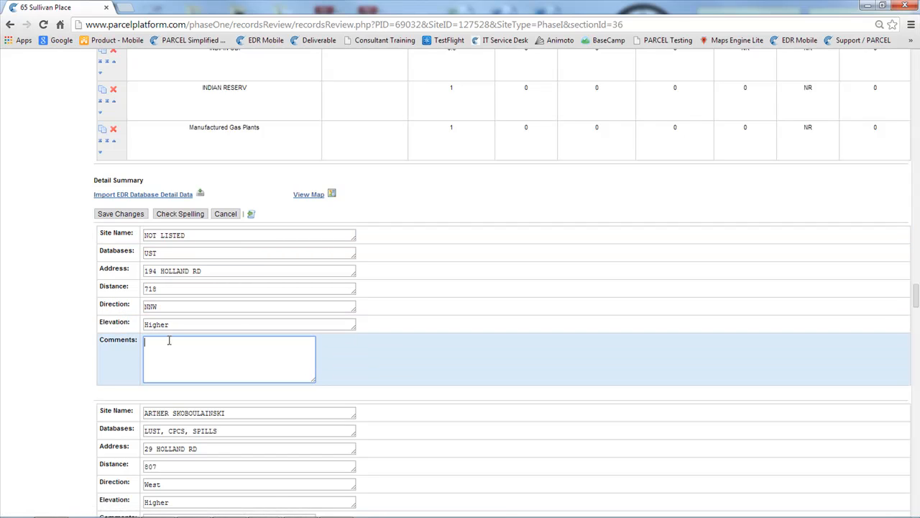
double_click(161, 287)
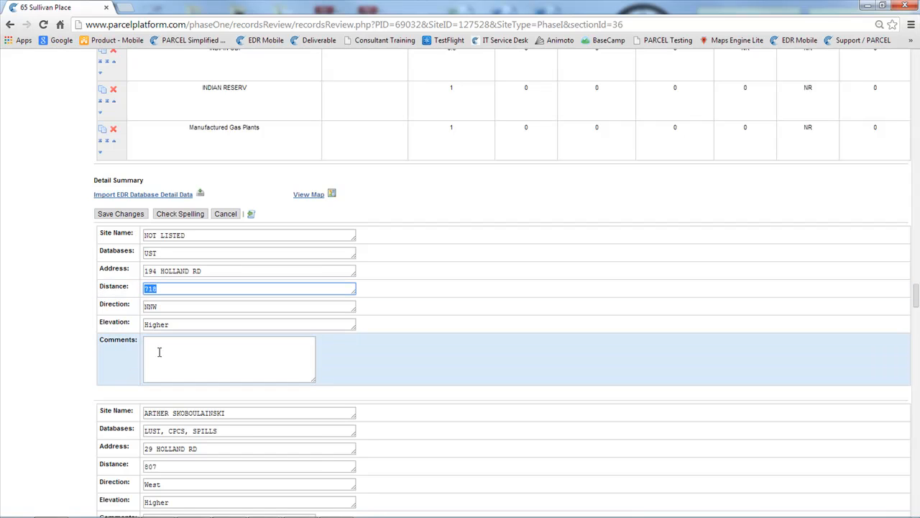
click(149, 292)
key(BackSpace)
text(2)
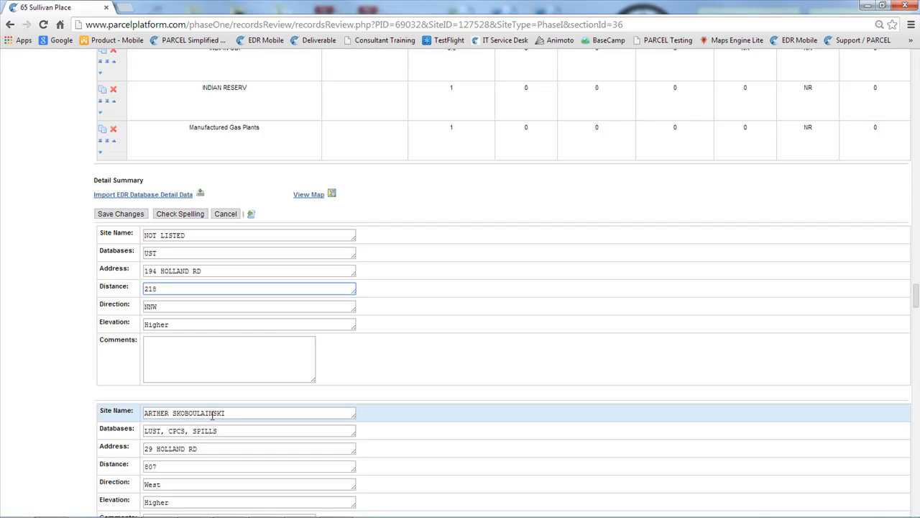
Enter the comment "This is ...." for the first Detail Summary record and save the changes
click(194, 352)
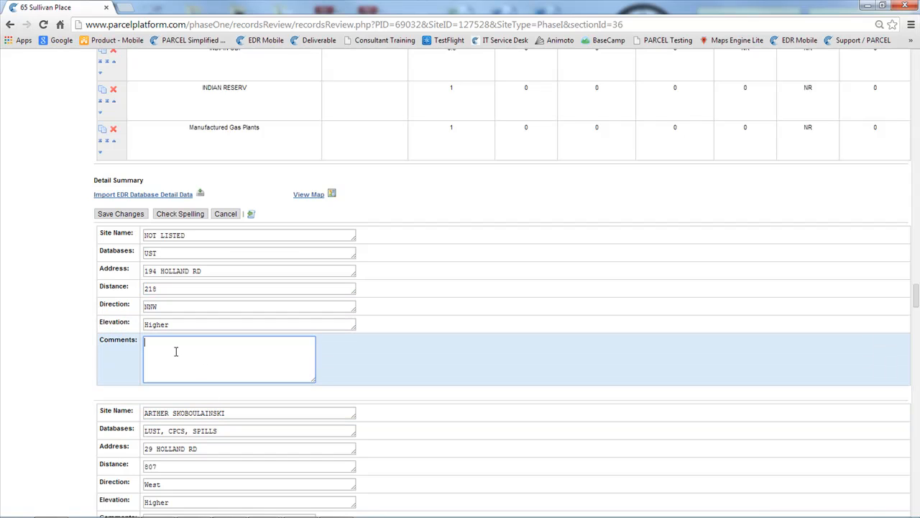
text(This is ....)
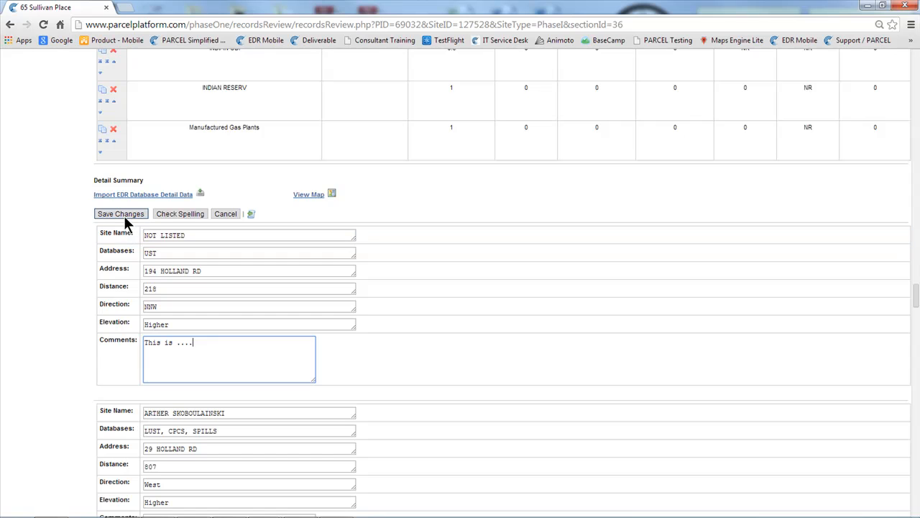
click(123, 215)
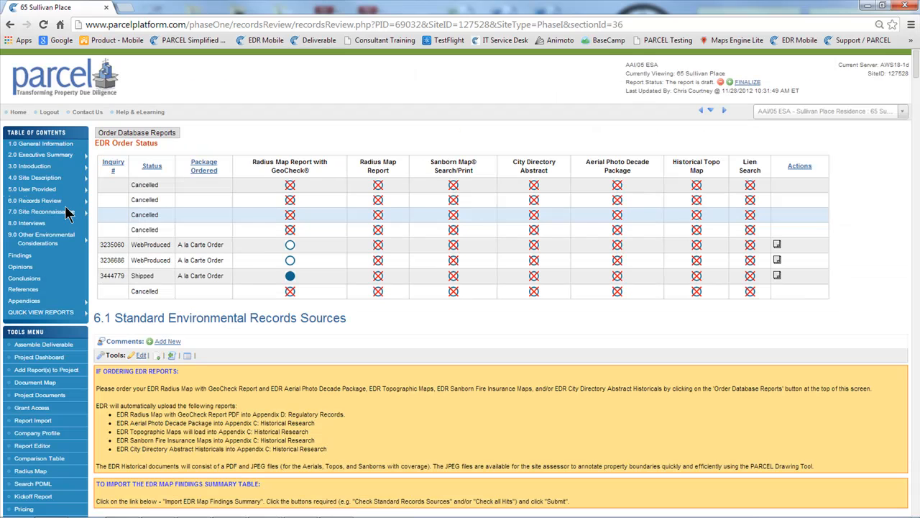
Open Appendix A: Figures from the report's table of contents
mouse_move(70, 206)
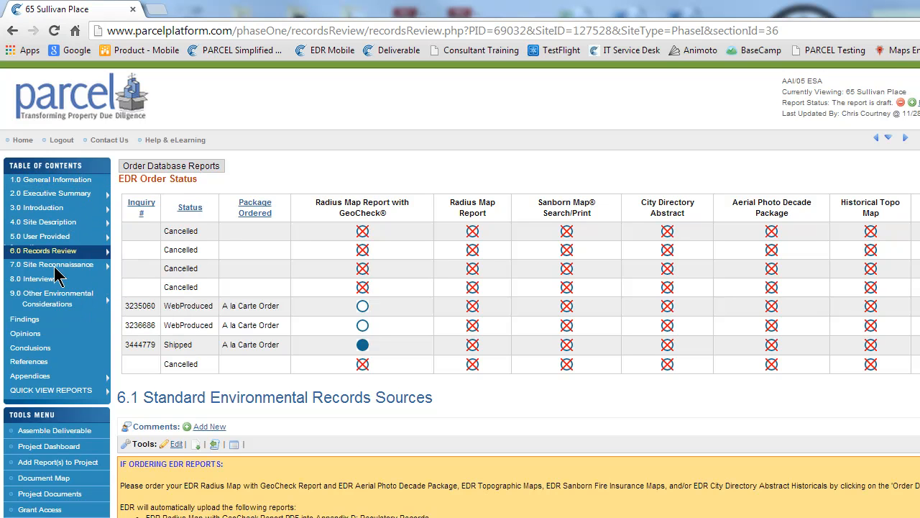
mouse_move(55, 308)
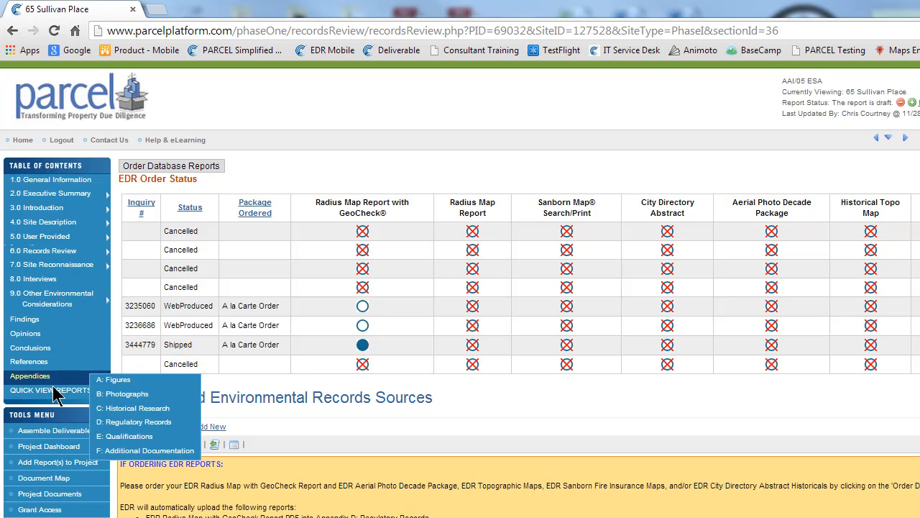
mouse_move(54, 379)
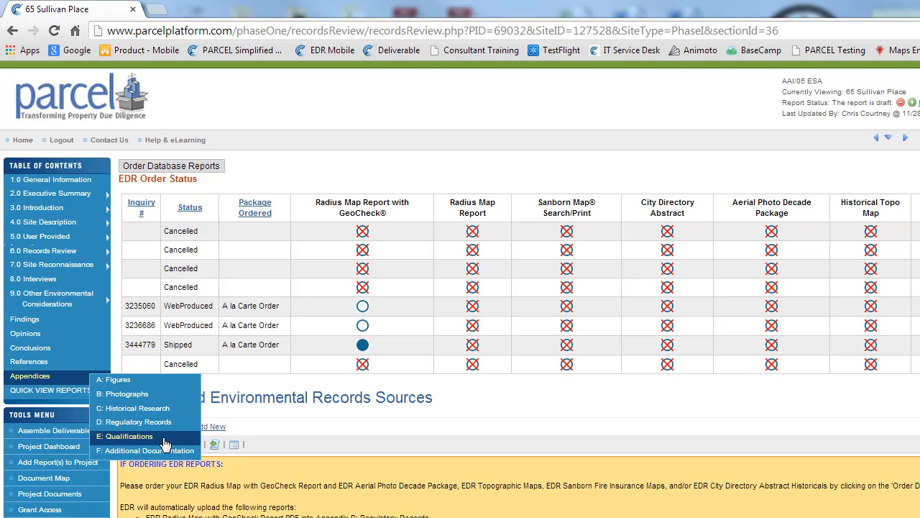
click(144, 379)
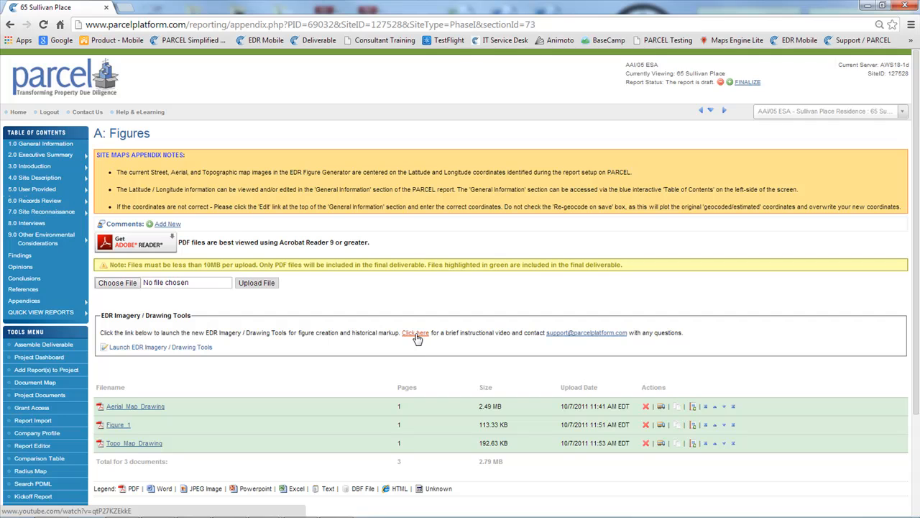
Open Appendix B: Photographs and look at its photo upload dialog without uploading any files
mouse_move(47, 300)
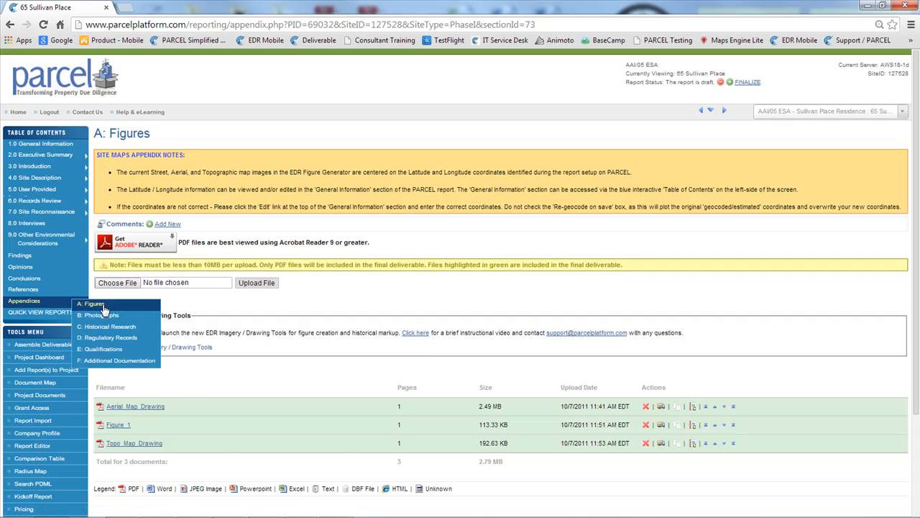
click(112, 313)
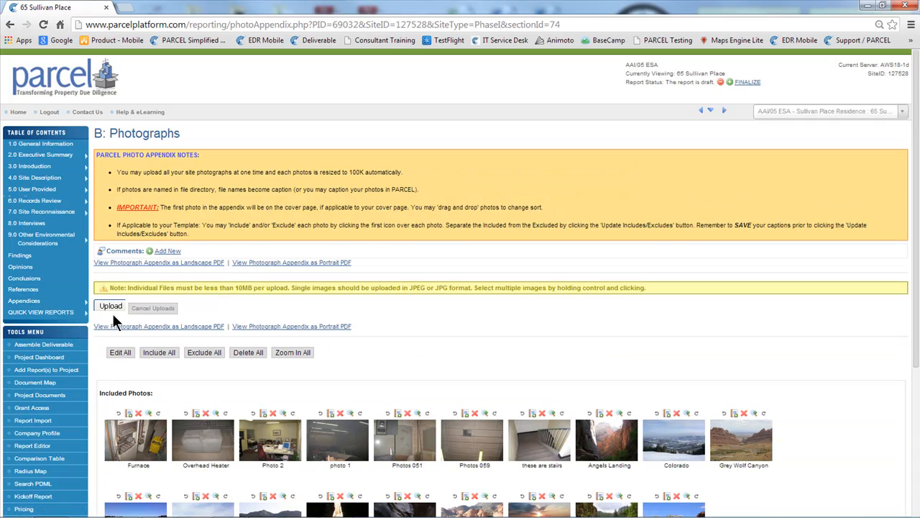
scroll(113, 315, down, 1)
click(104, 246)
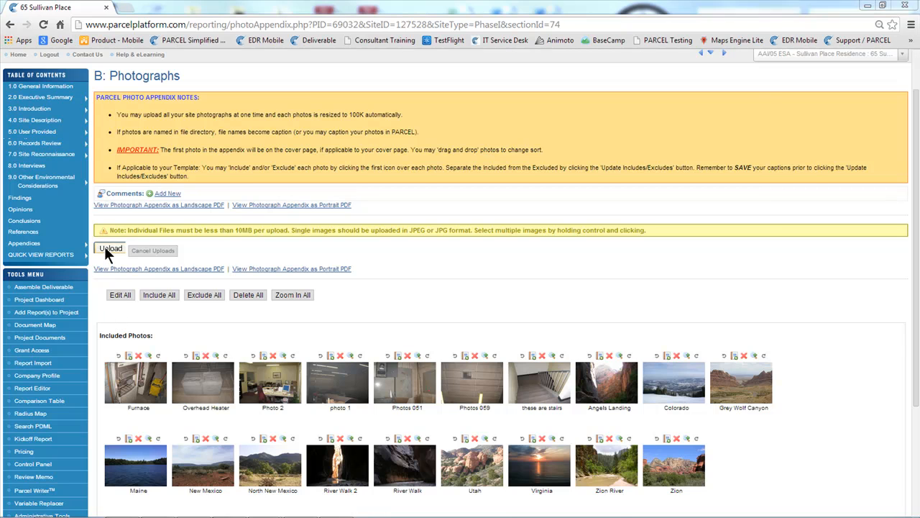
drag(367, 132, 132, 66)
click(656, 443)
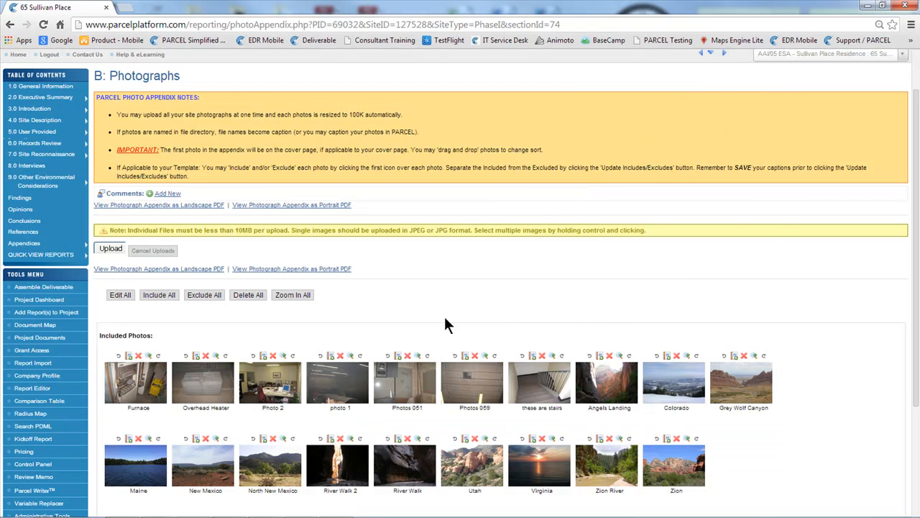
Make all photo captions editable, enlarge the Furnace photo and select its caption text
click(120, 295)
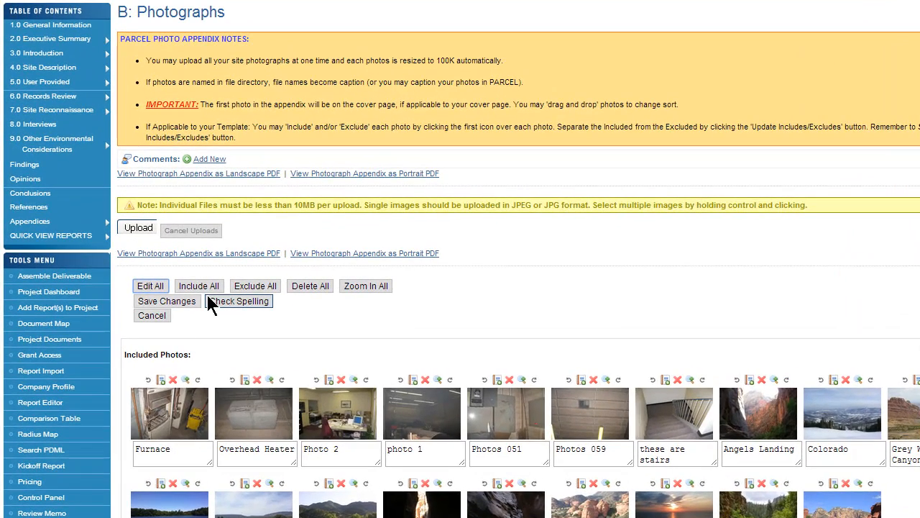
click(186, 381)
scroll(201, 369, down, 3)
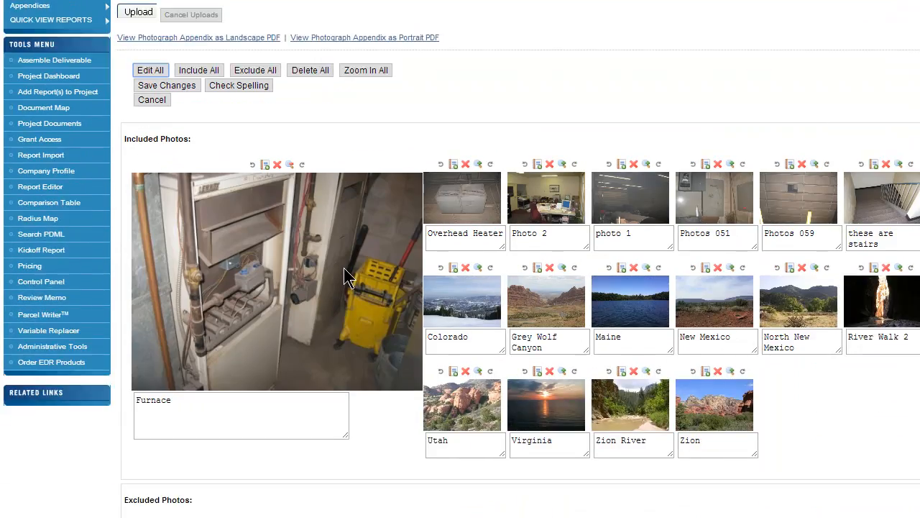
double_click(164, 401)
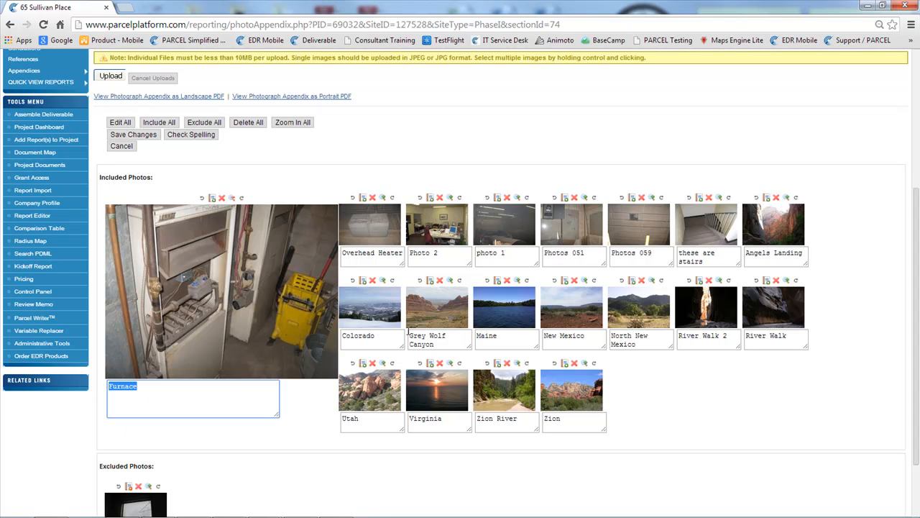
Reorder the included photos so that Photos 059 and Photos 051 follow Overhead Heater
drag(626, 218, 418, 222)
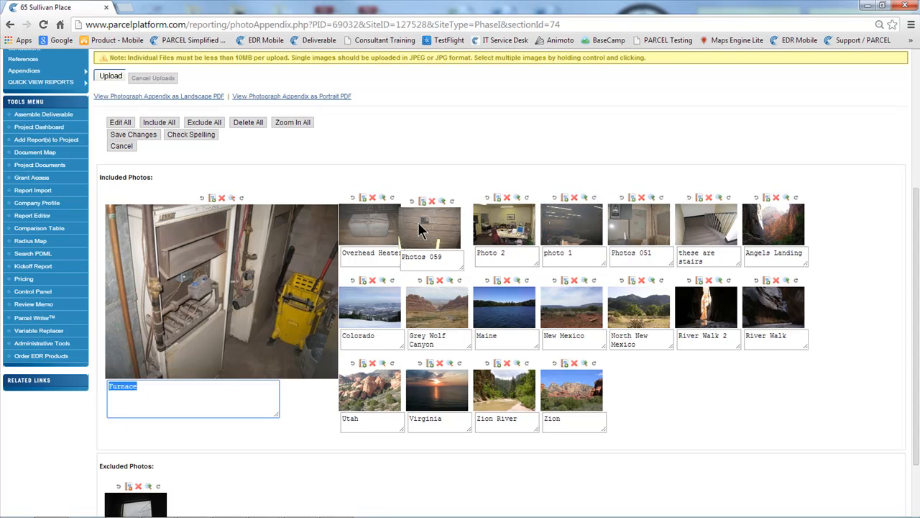
drag(637, 234, 507, 277)
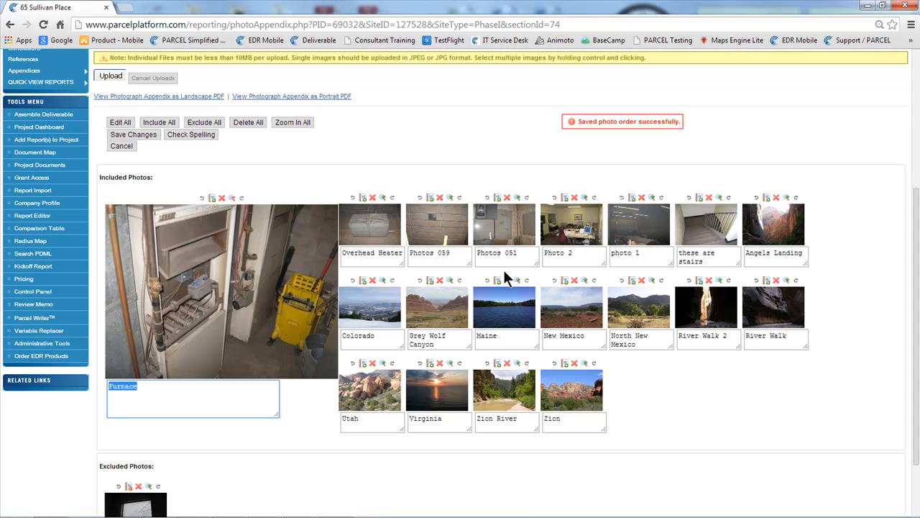
Return the Furnace photo to thumbnail size and exclude Photos 051 from the photo log
click(230, 197)
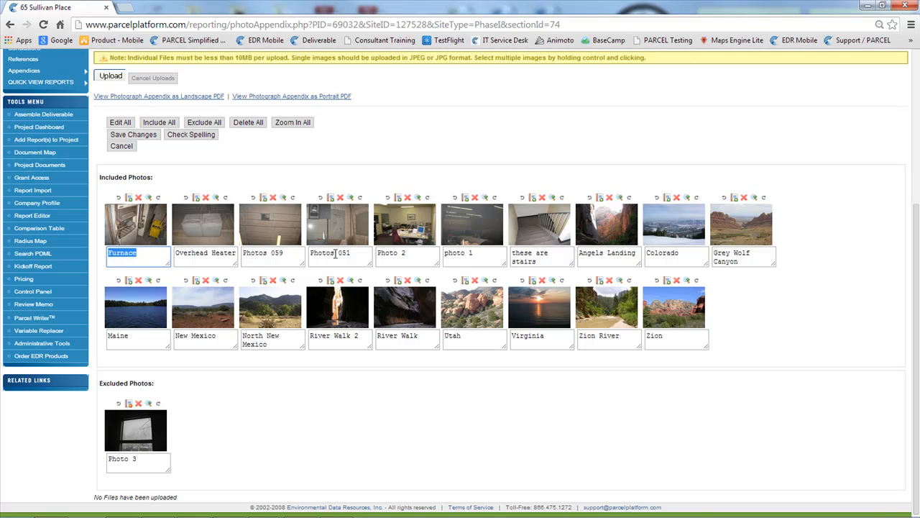
click(328, 196)
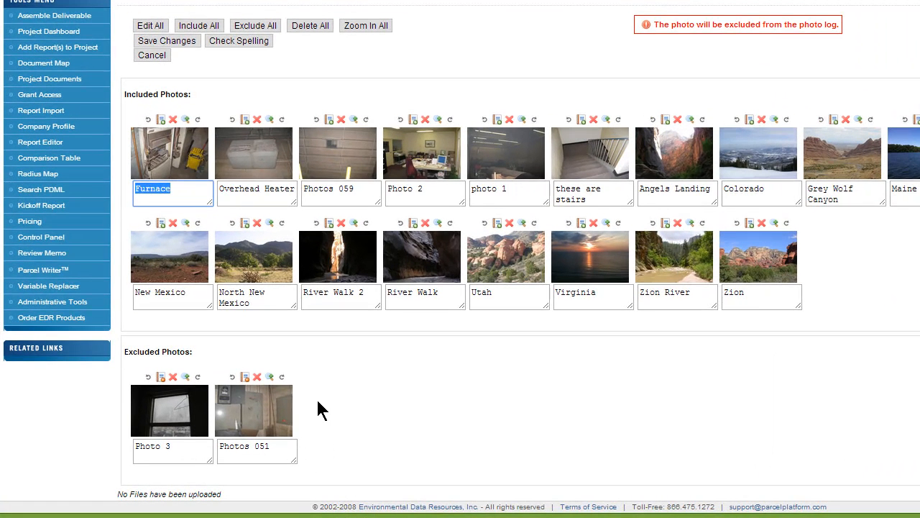
click(318, 401)
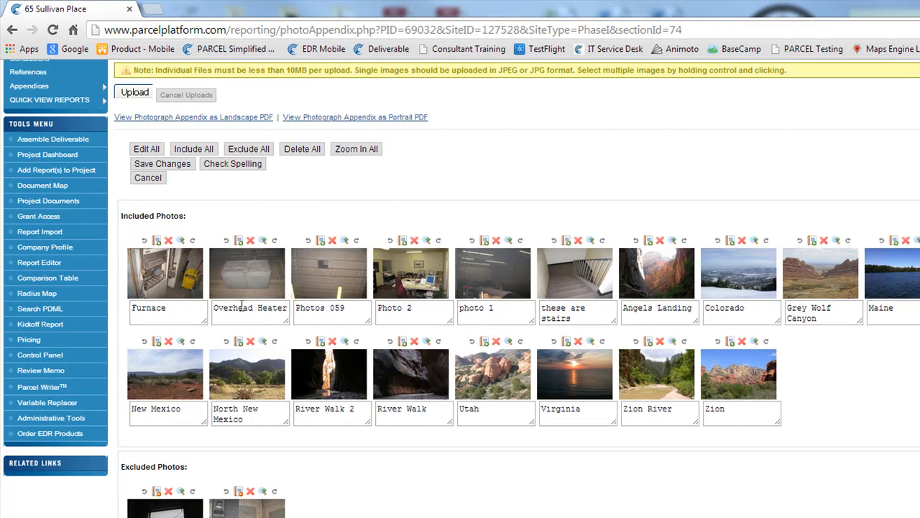
Save the photo captions and view the photograph appendix as a portrait PDF in a maximized window
click(174, 160)
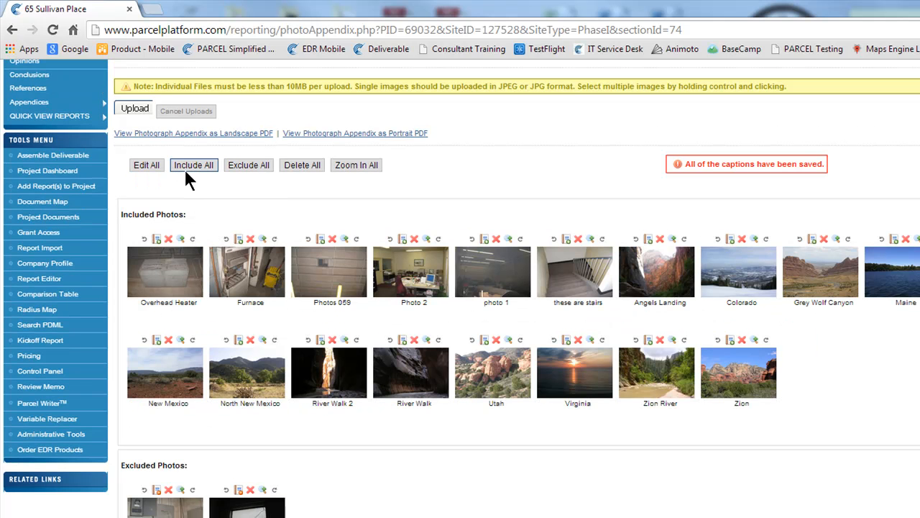
click(314, 134)
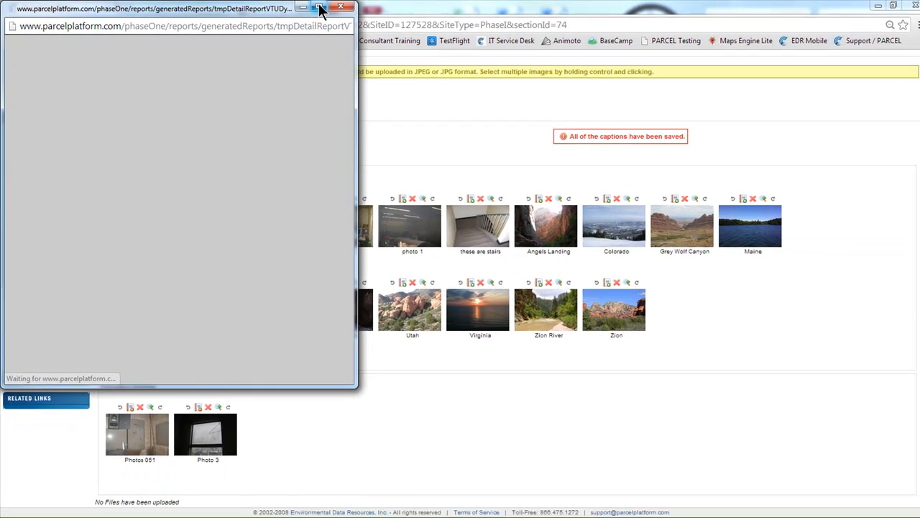
click(316, 7)
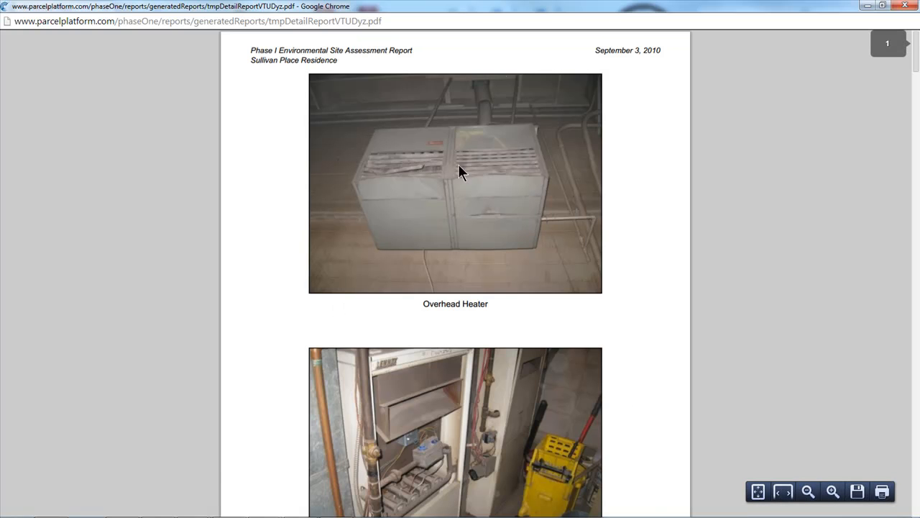
scroll(465, 270, down, 5)
scroll(466, 265, down, 9)
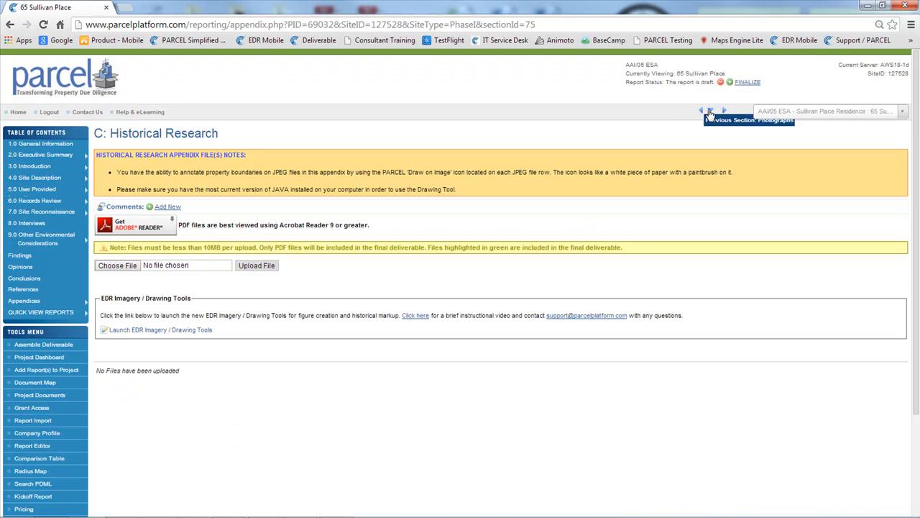
Review the Historical Research files in the Training Demo Site report and open Appendix D: Regulatory Records
click(699, 110)
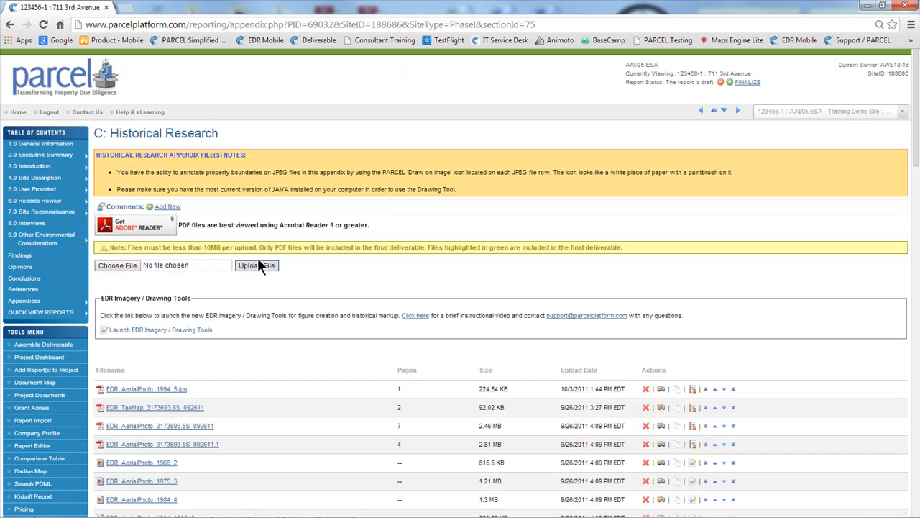
scroll(387, 267, down, 3)
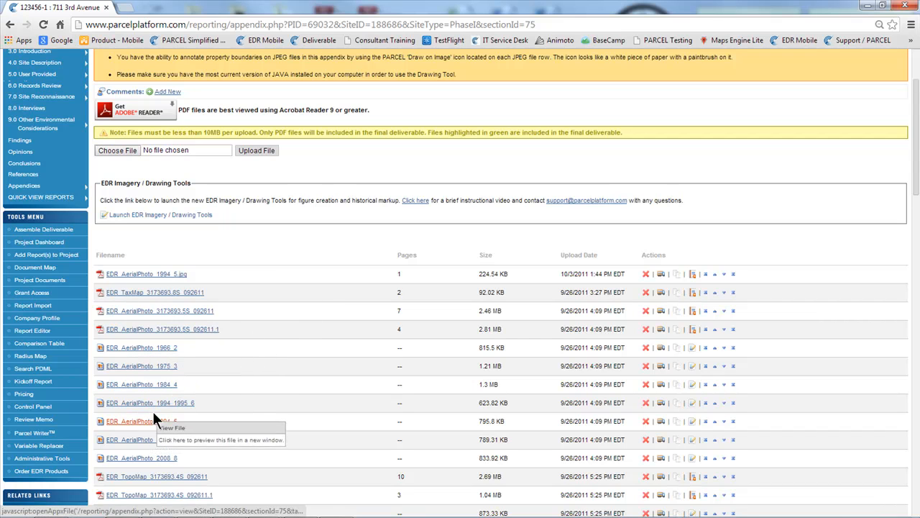
mouse_move(72, 186)
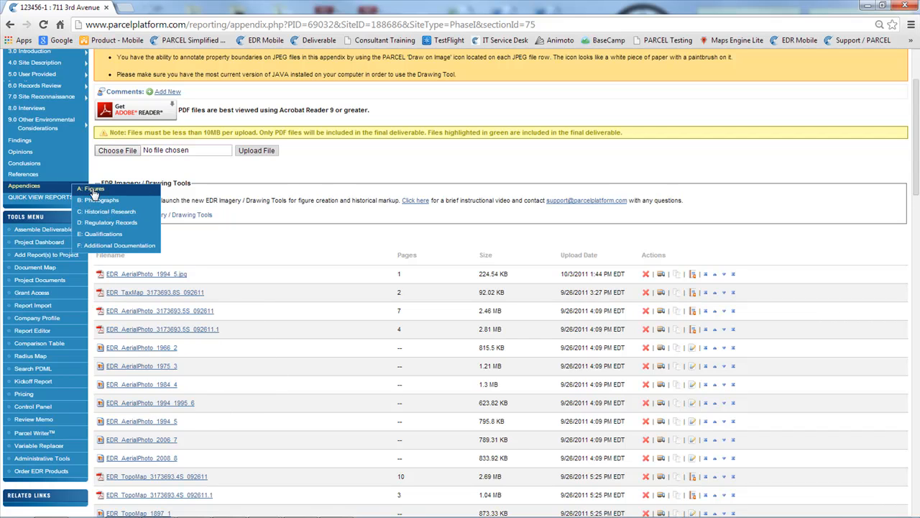
click(100, 222)
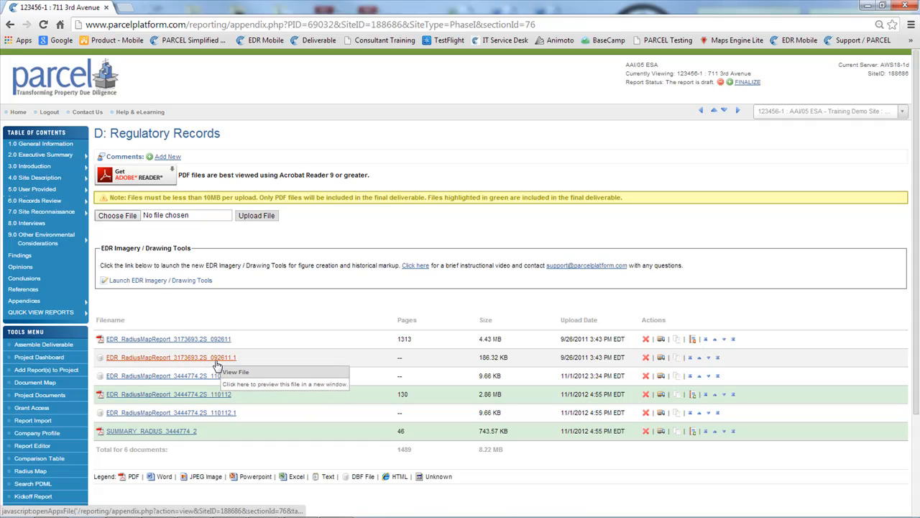
Open Appendix F: Additional Documentation and look through its uploaded files and questionnaire options
mouse_move(63, 305)
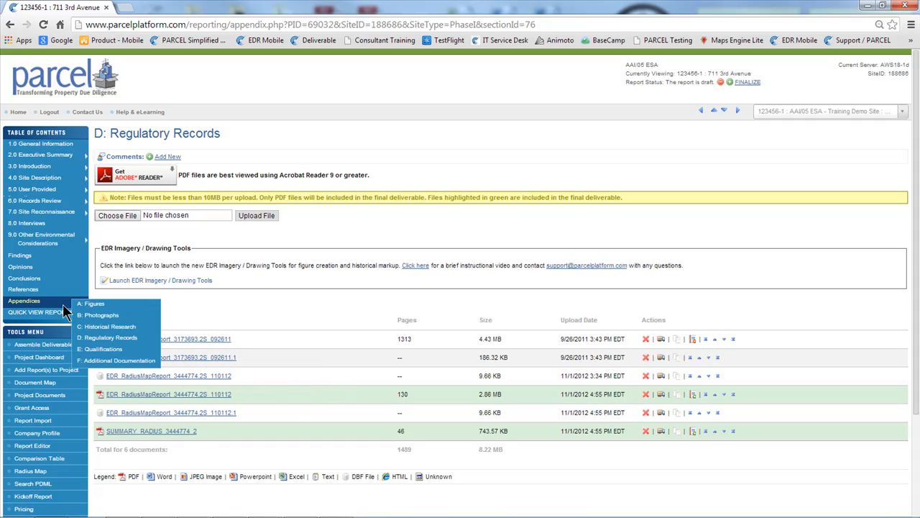
click(127, 361)
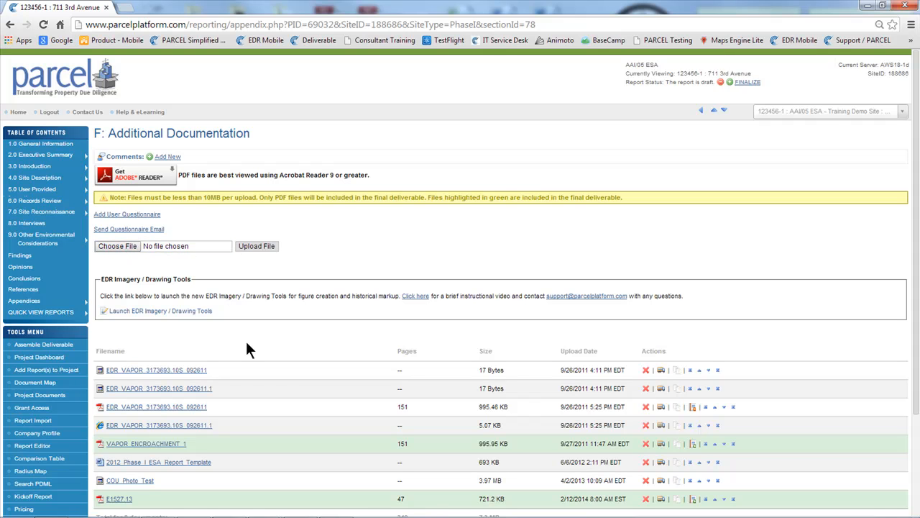
scroll(246, 340, down, 1)
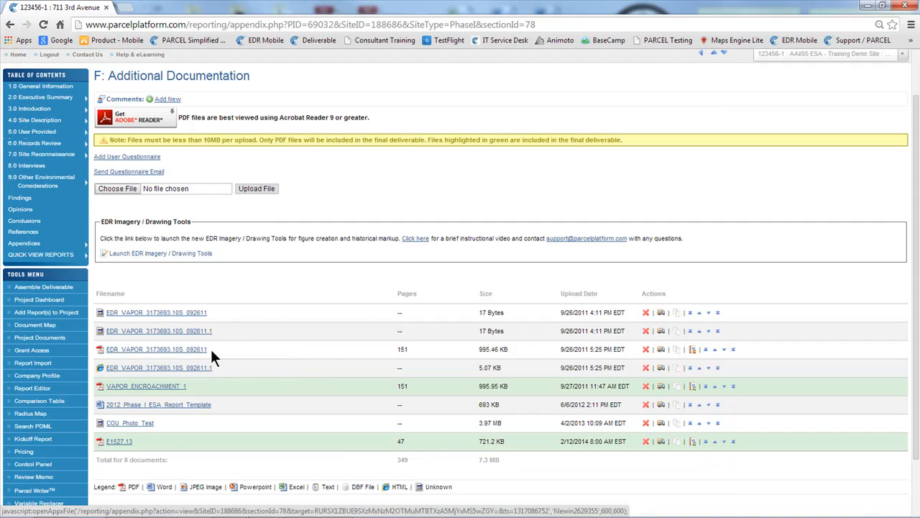
drag(131, 491, 471, 497)
click(471, 498)
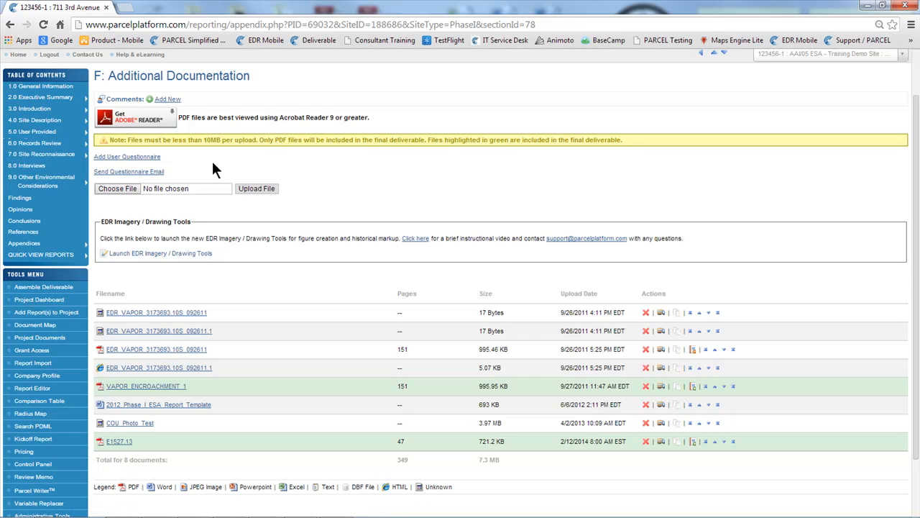
scroll(213, 169, up, 1)
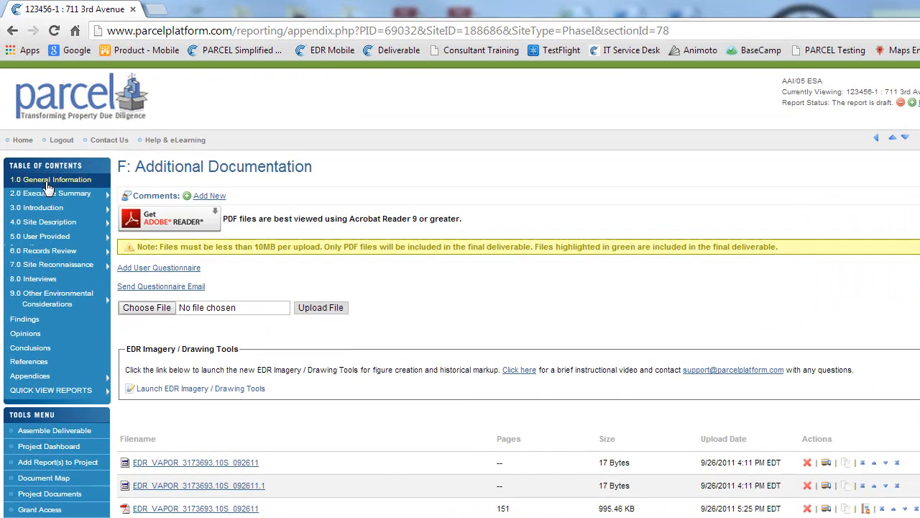
View 1.0 General Information with its EDR order status, and open section 5.1 Specialized Knowledge
click(48, 187)
click(206, 35)
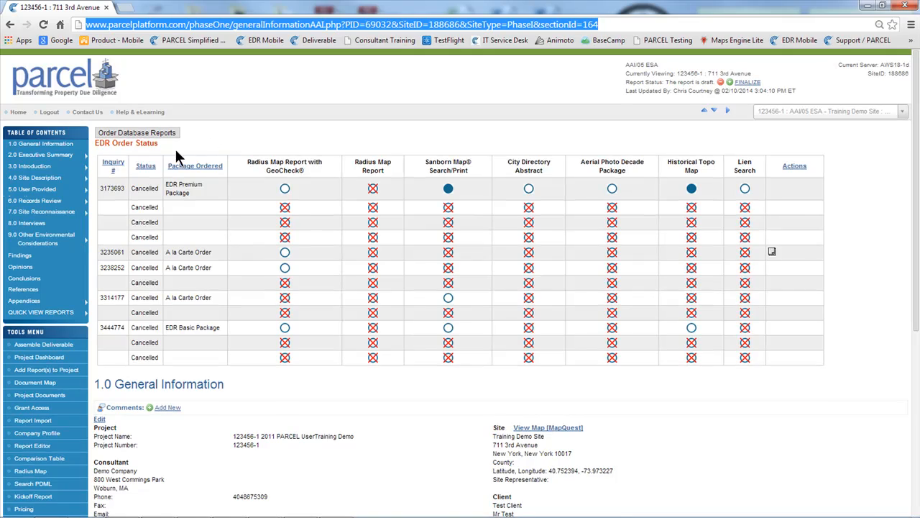
mouse_move(55, 192)
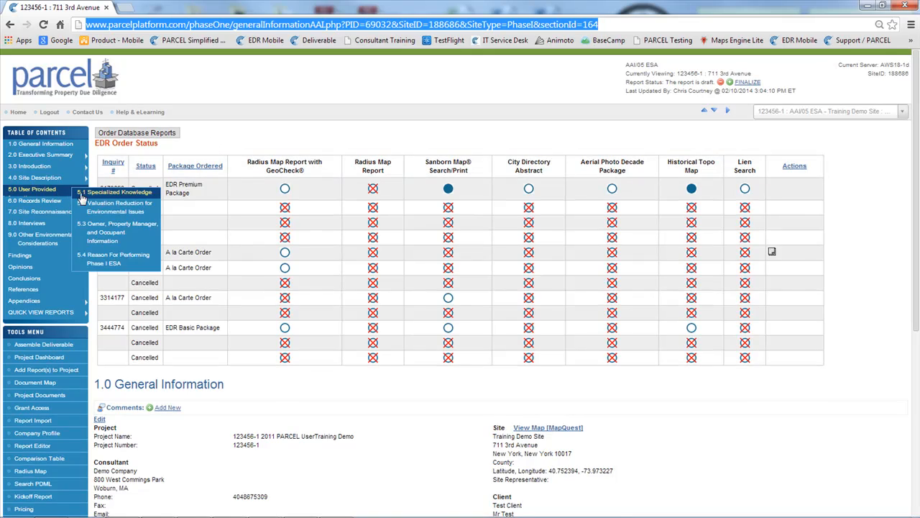
click(83, 193)
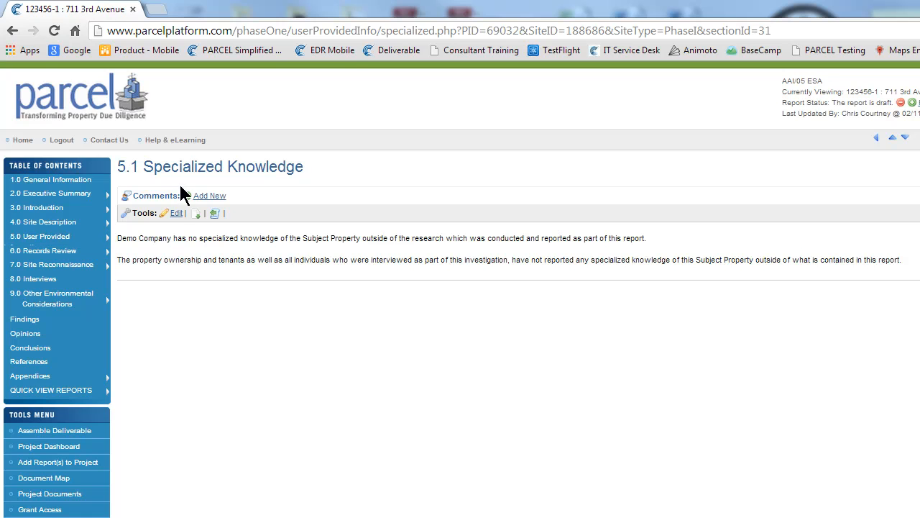
click(270, 31)
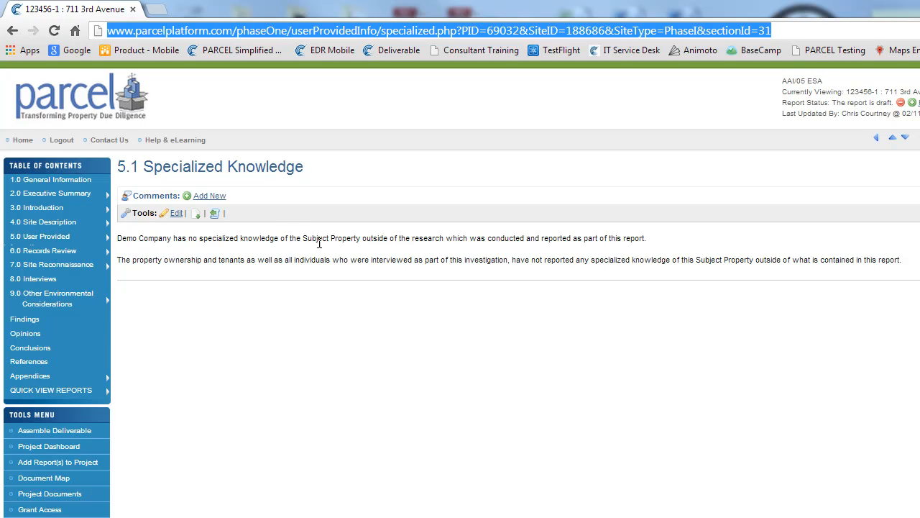
Add a Senior Reviewer comment reading "Are you sure?" to section 5.1 Specialized Knowledge
click(207, 197)
click(397, 227)
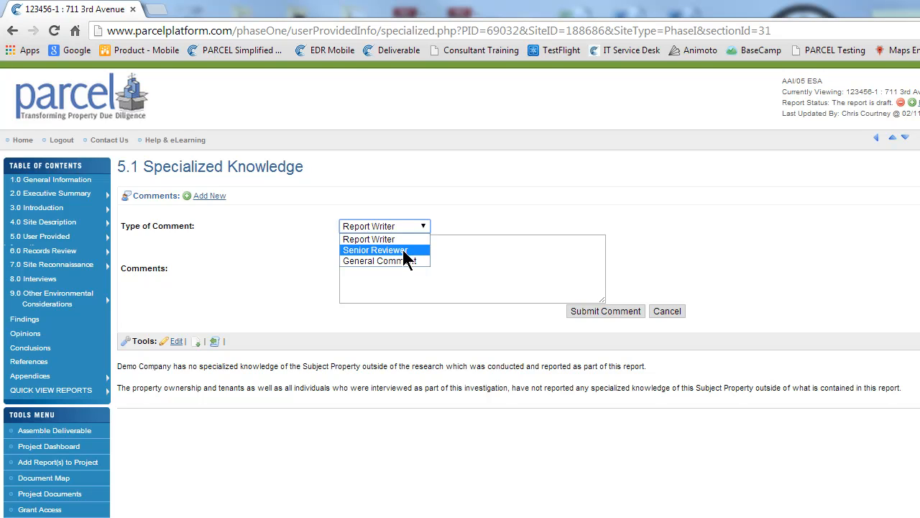
click(404, 252)
click(404, 250)
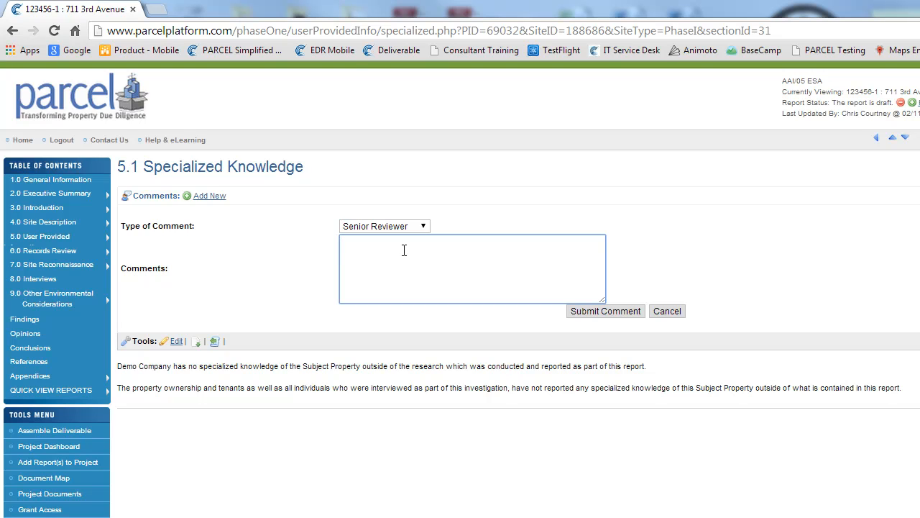
text(Are you sure?)
key(Return)
click(571, 312)
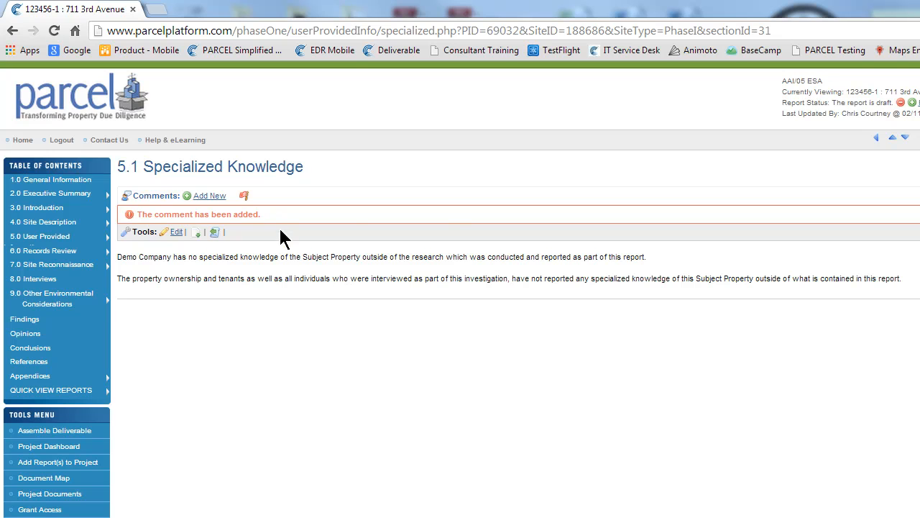
mouse_move(246, 198)
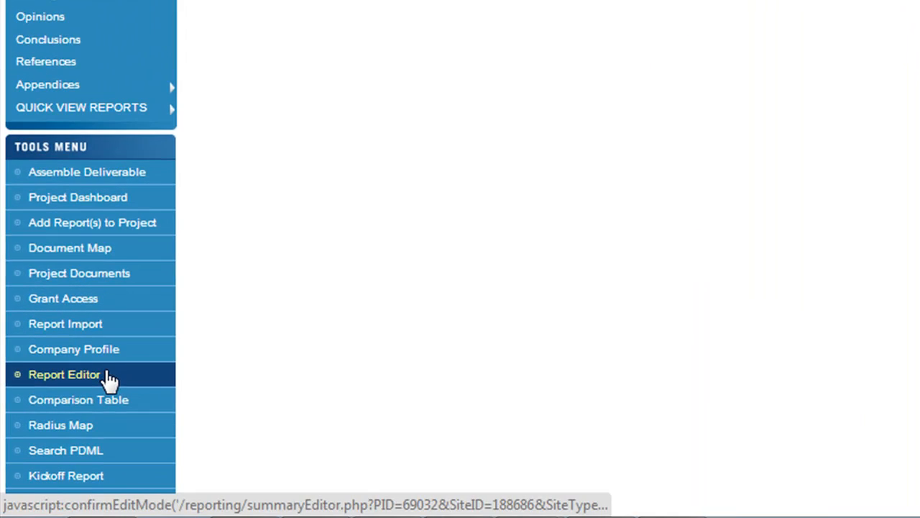
Open the Report Editor and limit it to the sections that have comment flags
click(108, 375)
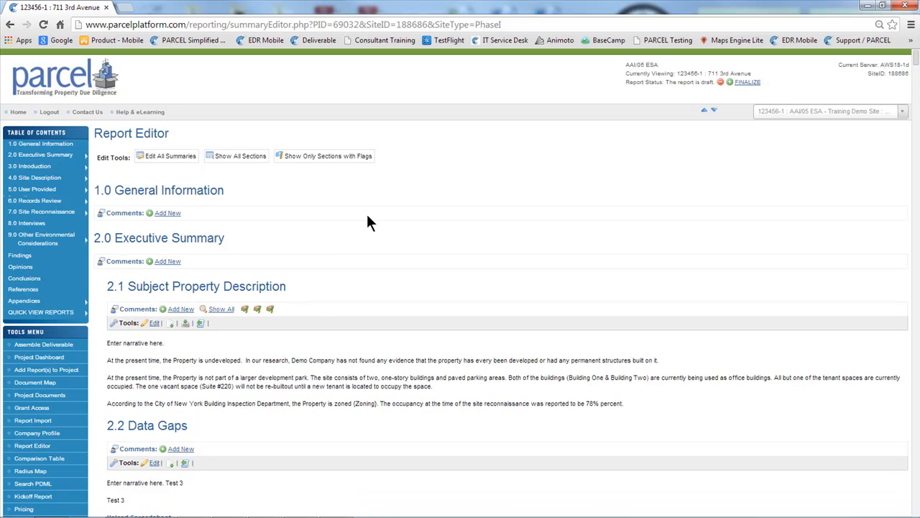
click(311, 160)
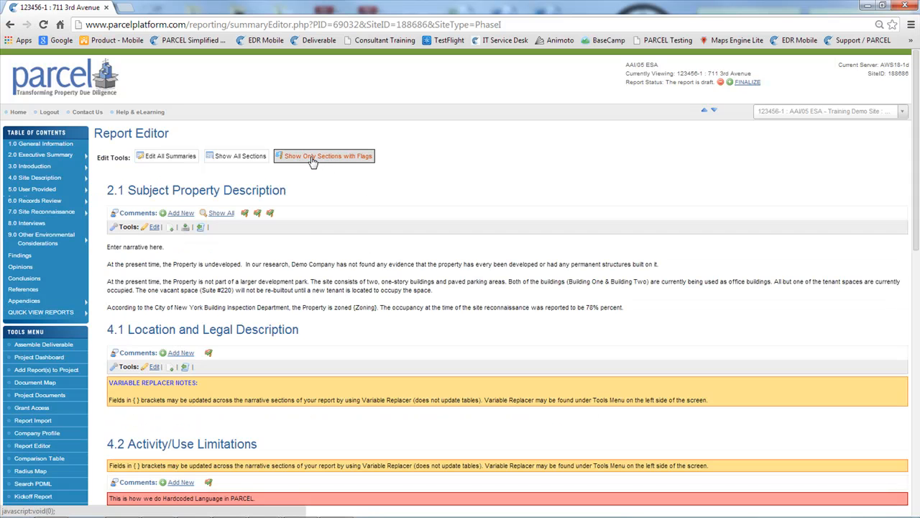
Review the flagged sections and delete the addressed Senior Reviewer comment from section 4.1 Location and Legal Description
scroll(302, 219, down, 10)
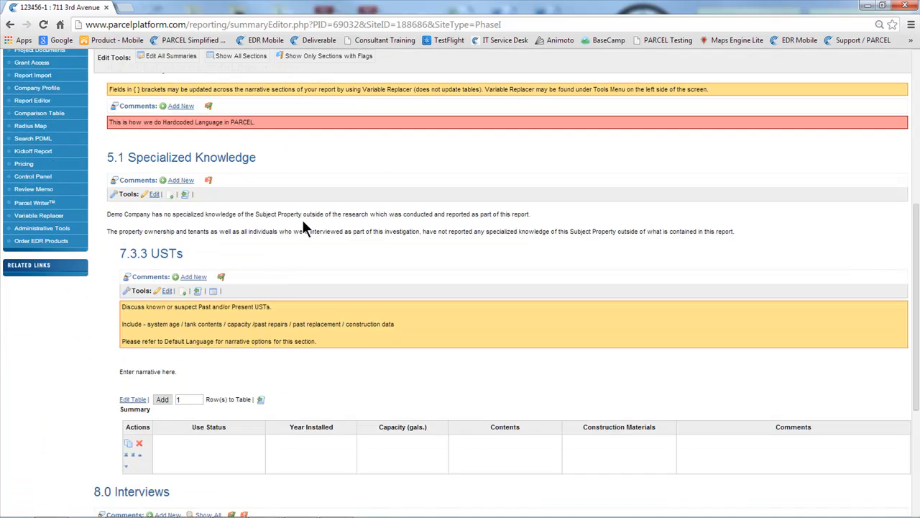
scroll(330, 284, up, 15)
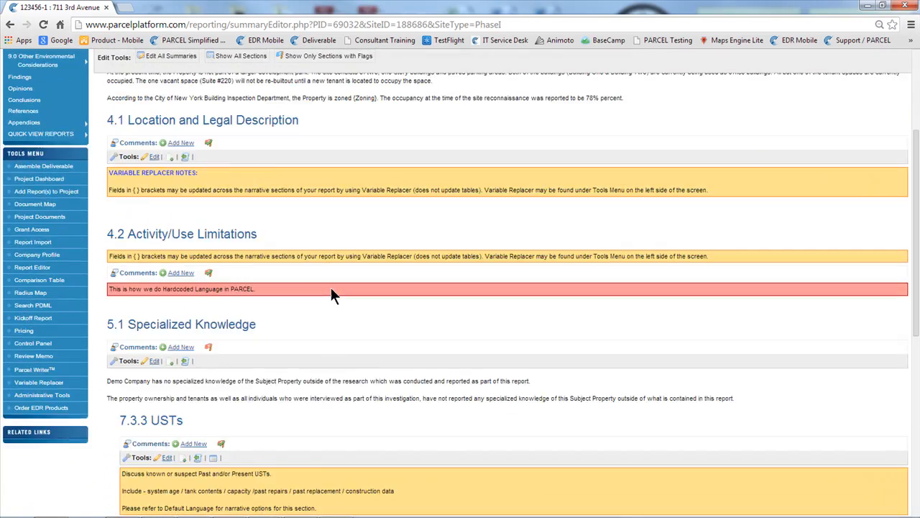
scroll(332, 295, down, 10)
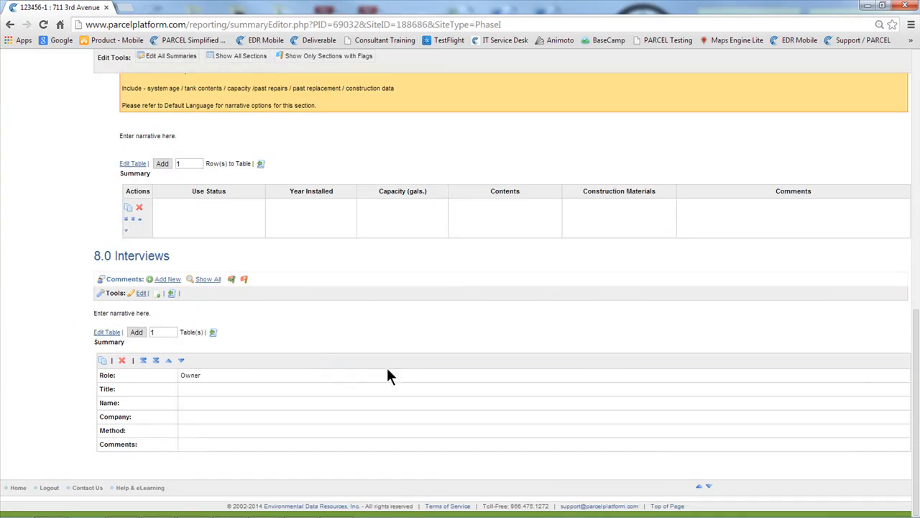
scroll(396, 382, up, 15)
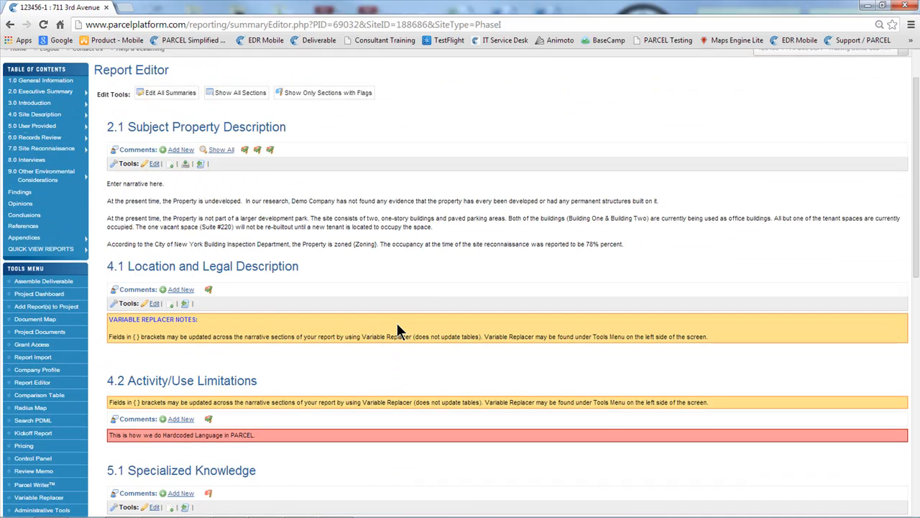
click(208, 289)
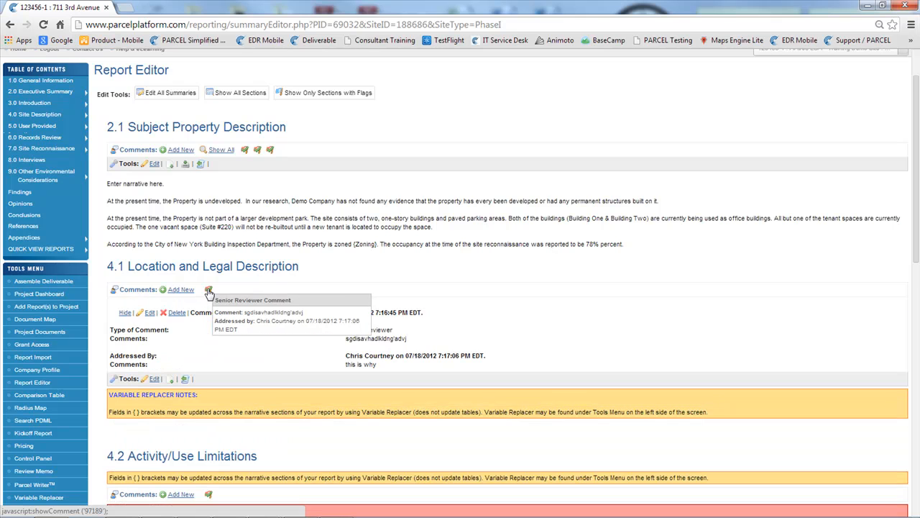
drag(268, 314, 427, 314)
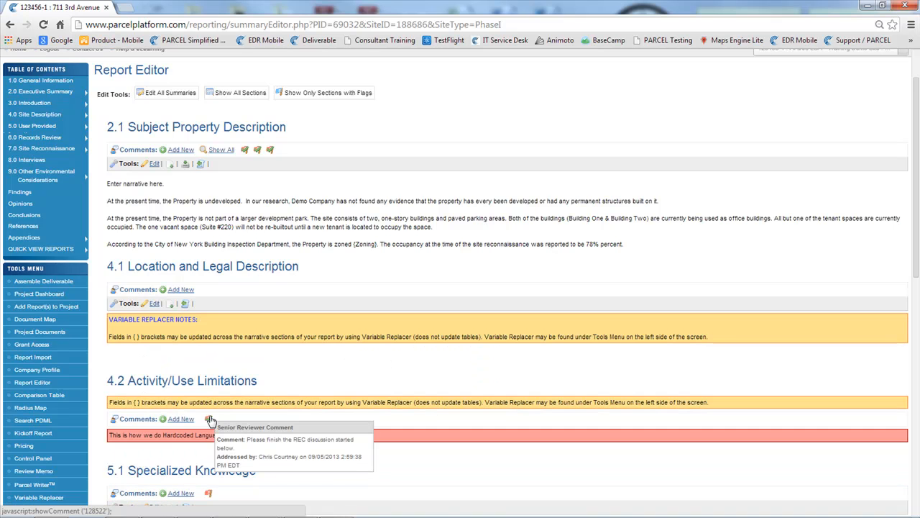
Open the addressed Senior Reviewer comment in section 4.2 Activity/Use Limitations and delete it
click(209, 419)
scroll(244, 443, down, 2)
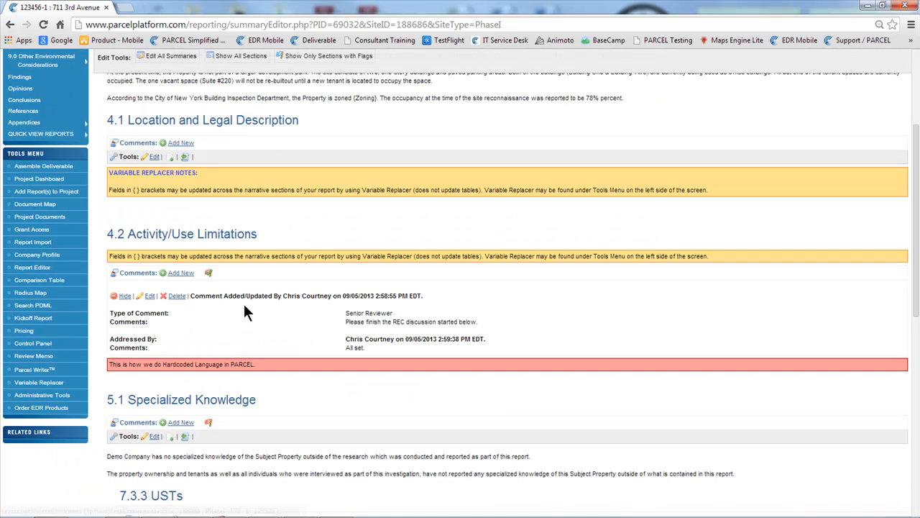
click(176, 296)
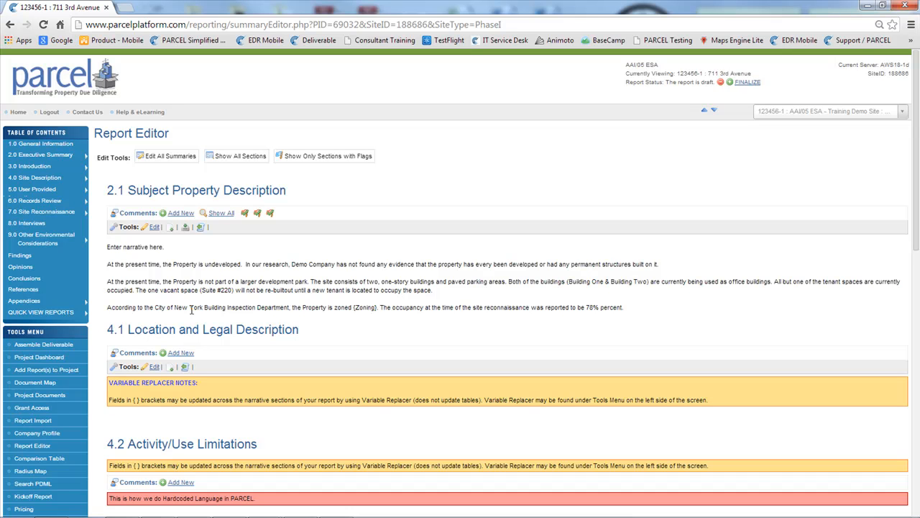
Highlight the toll-free support number in the page footer and point out the support e-mail link
scroll(216, 315, down, 10)
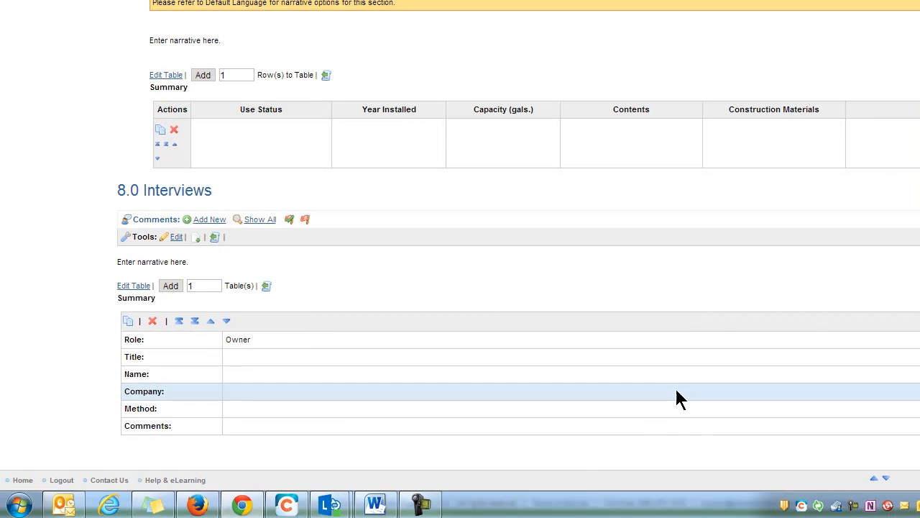
drag(639, 503, 686, 504)
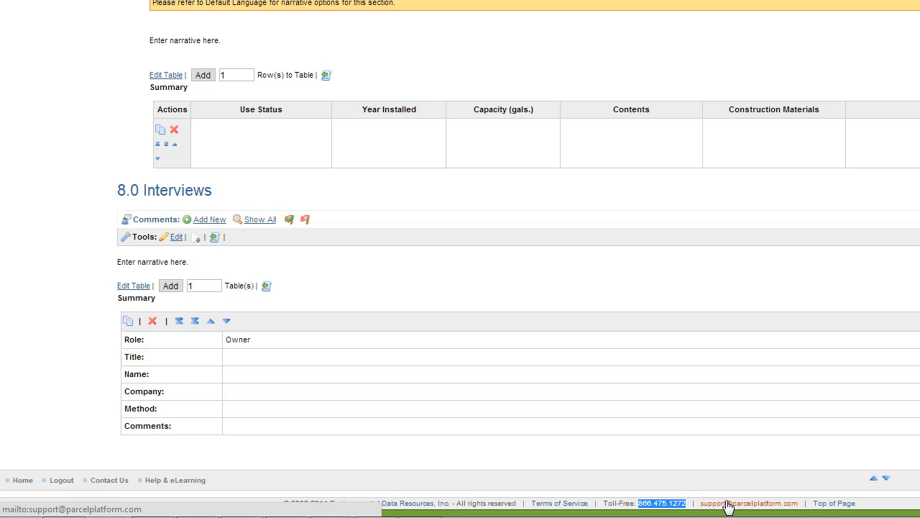
click(707, 446)
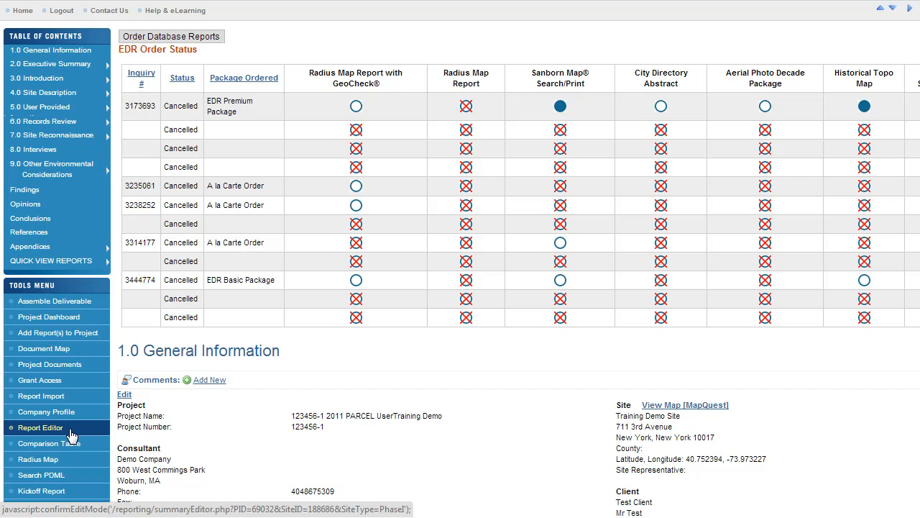
Open PARCEL Writer and examine the instruction note under section 3.4 Limitations and Exceptions
scroll(191, 424, down, 3)
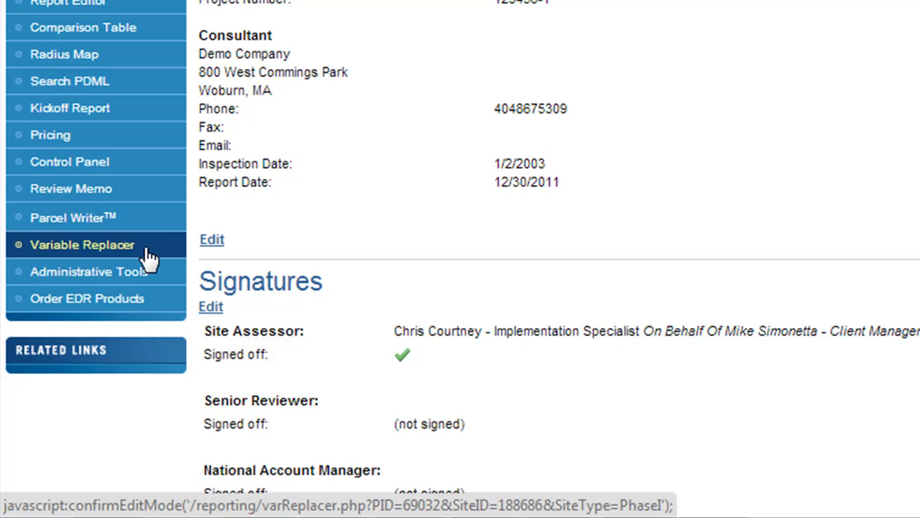
click(133, 217)
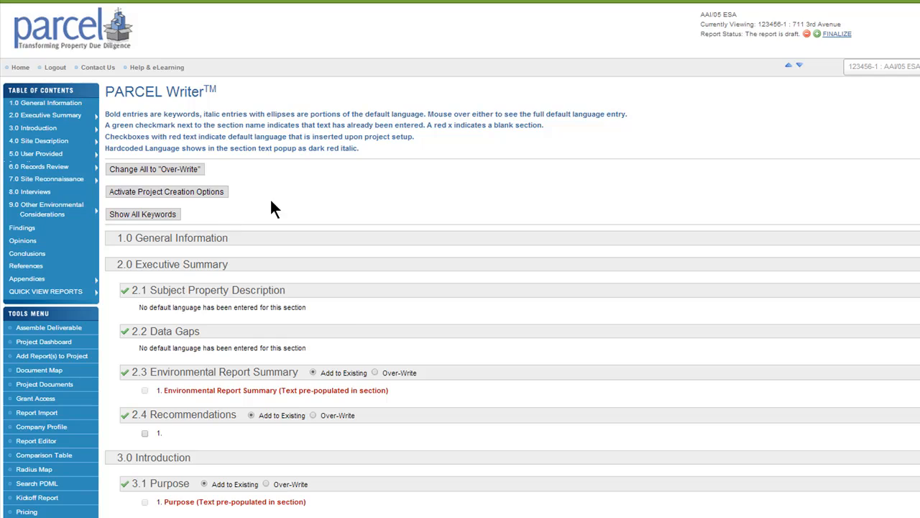
scroll(270, 198, down, 6)
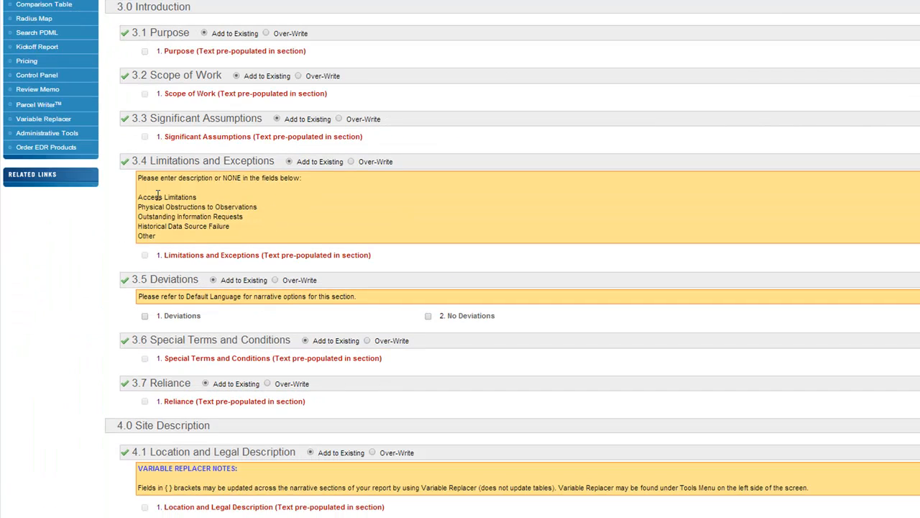
drag(143, 179, 219, 237)
click(229, 238)
scroll(43, 248, down, 2)
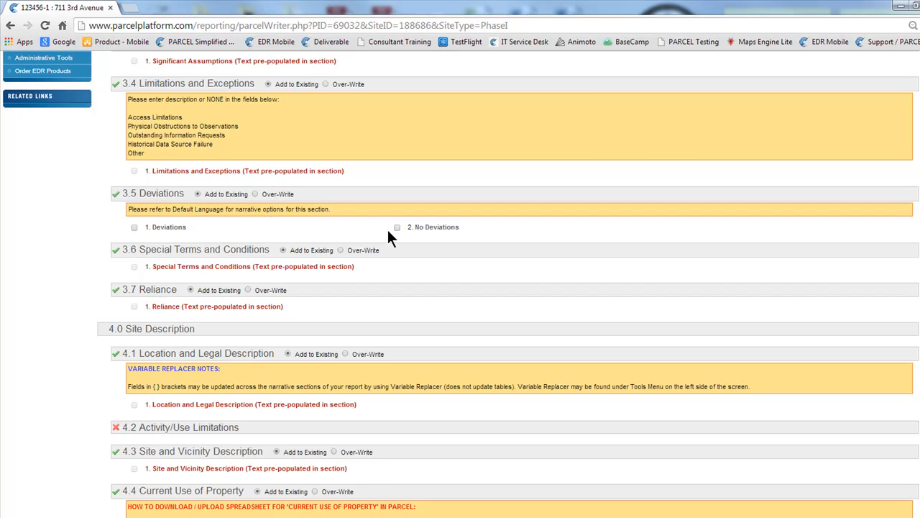
Select No hazardous substances, No petroleum products and No USTs under 7.3 Site Visit Findings and preview their default language
mouse_move(169, 228)
scroll(149, 238, down, 15)
scroll(151, 241, down, 7)
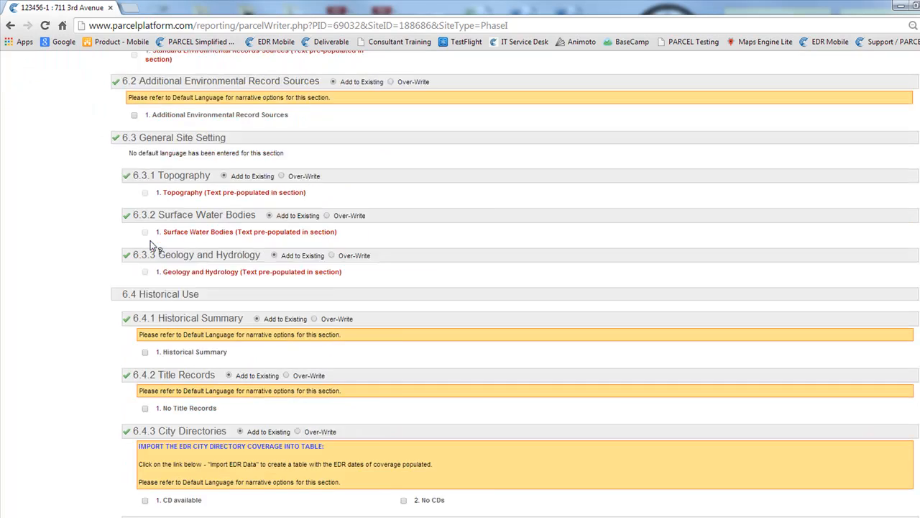
scroll(85, 269, down, 8)
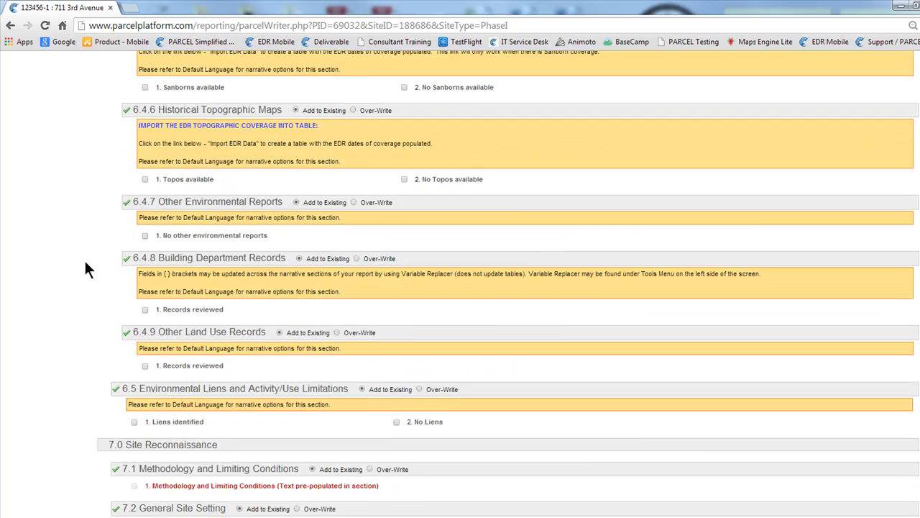
scroll(84, 269, down, 3)
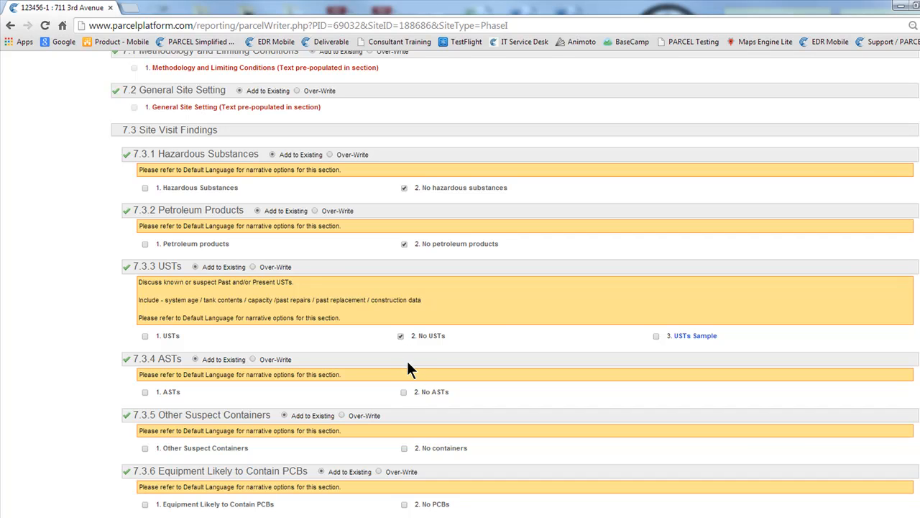
mouse_move(424, 339)
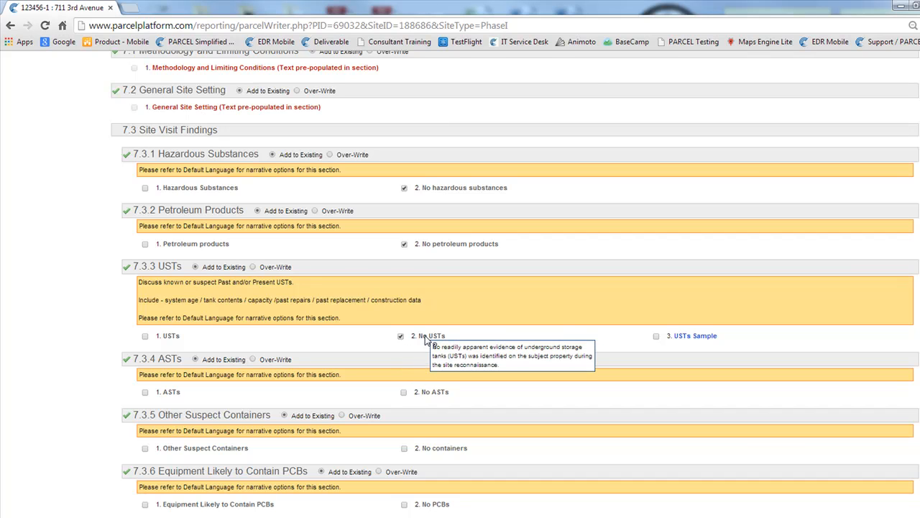
mouse_move(435, 245)
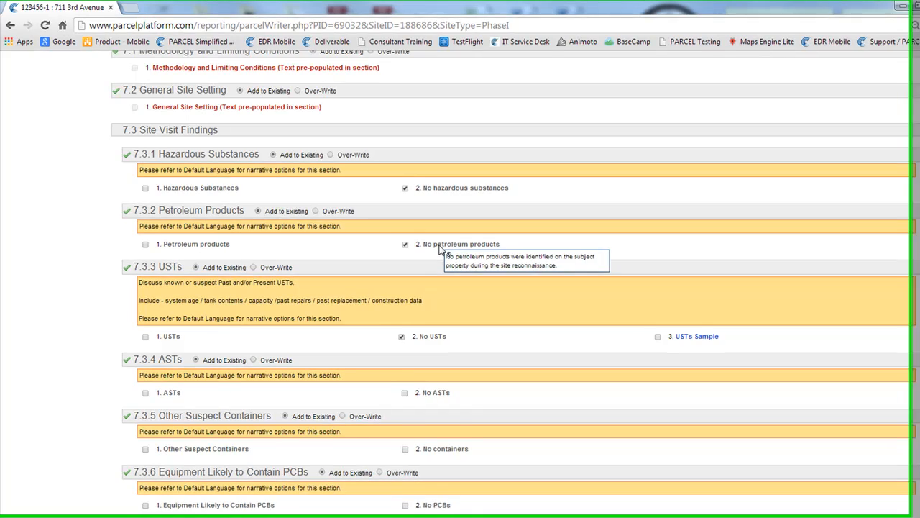
mouse_move(447, 194)
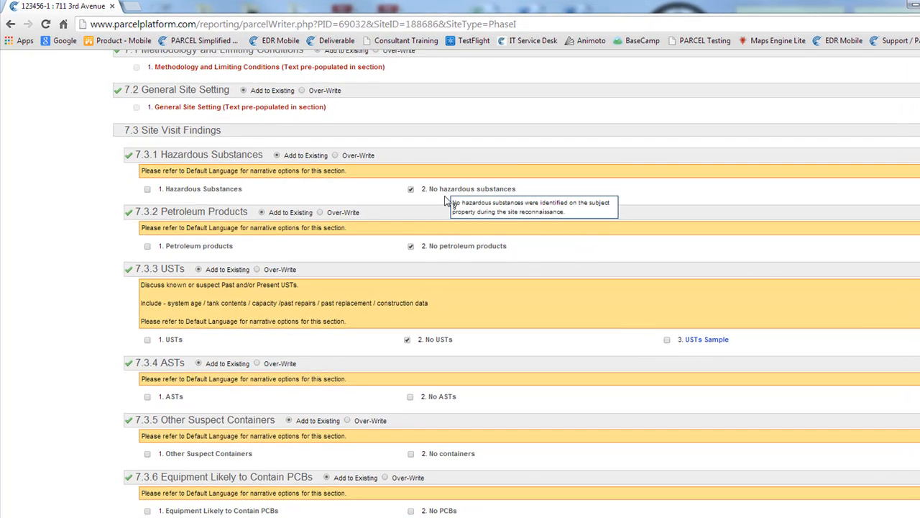
Select the ASTs default language for section 7.3.4 and submit all selections for insertion into the report
click(147, 395)
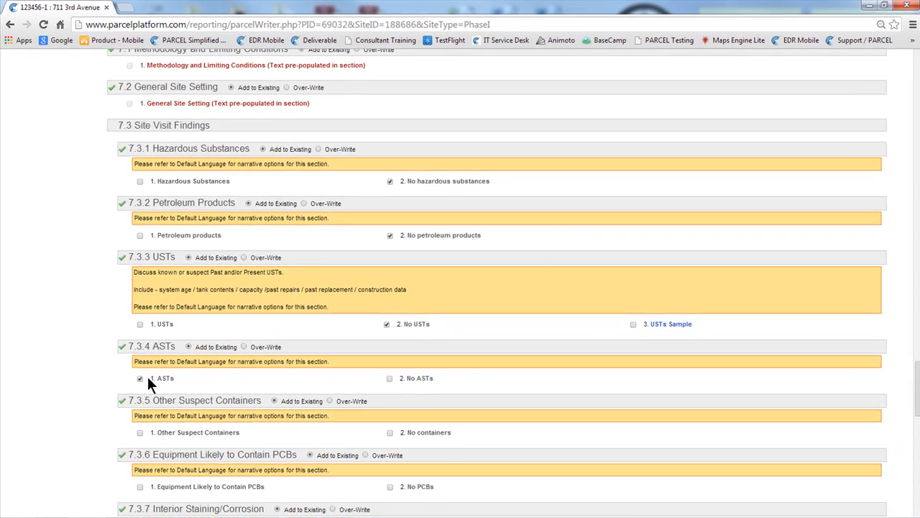
mouse_move(165, 379)
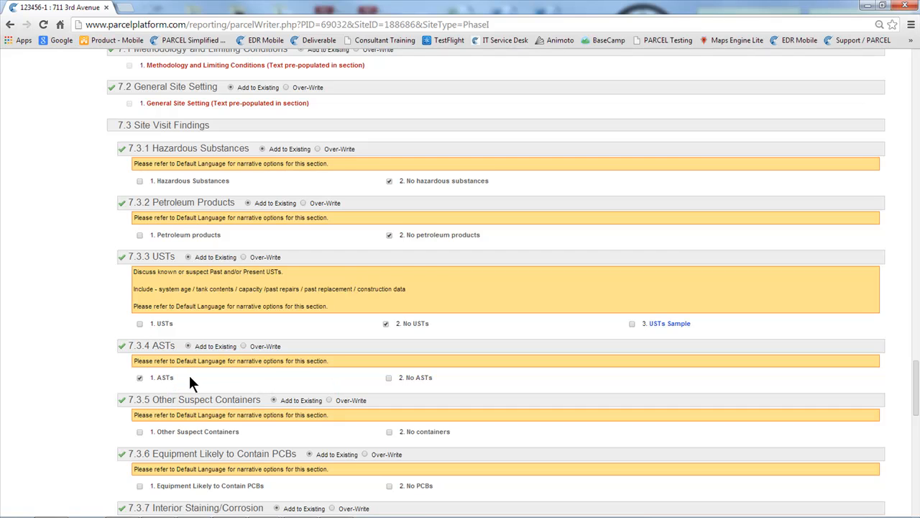
scroll(188, 374, down, 7)
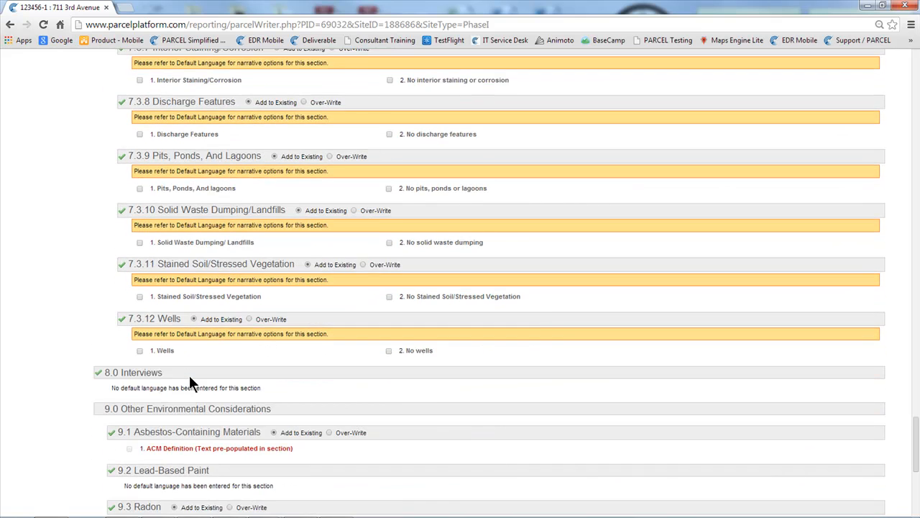
scroll(245, 327, down, 4)
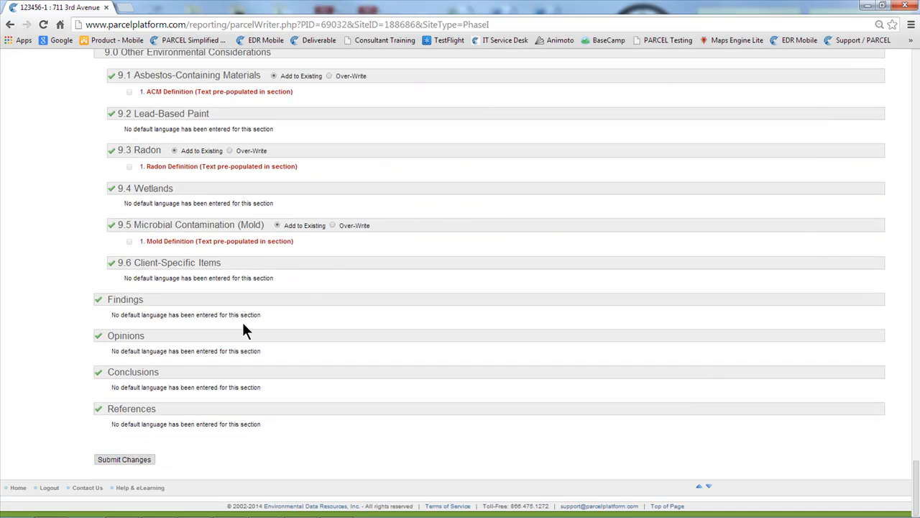
click(112, 461)
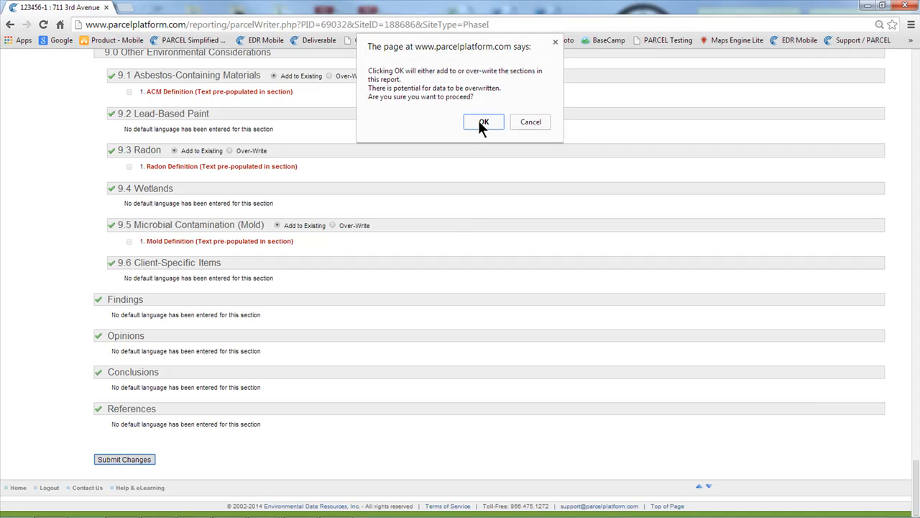
click(482, 122)
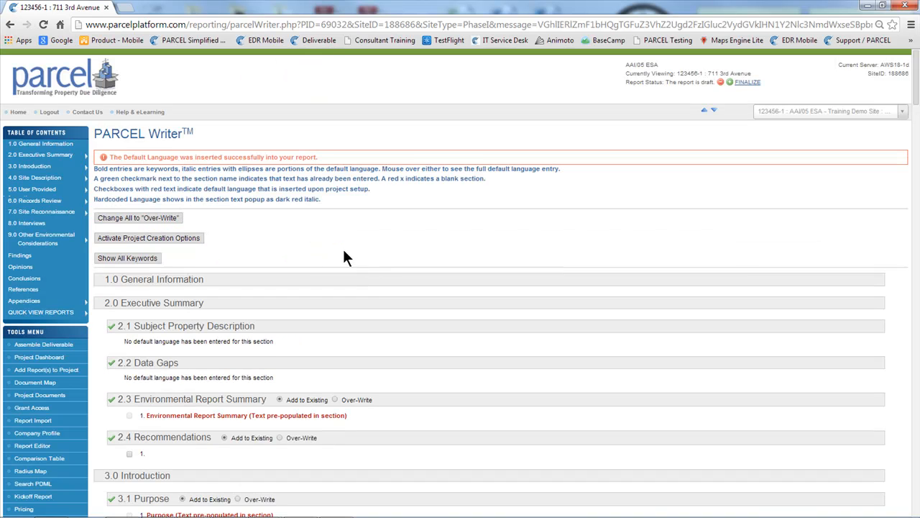
Open the Variable Replacer and examine the {Zoning} variable and the text of the sections that use it
scroll(328, 215, down, 3)
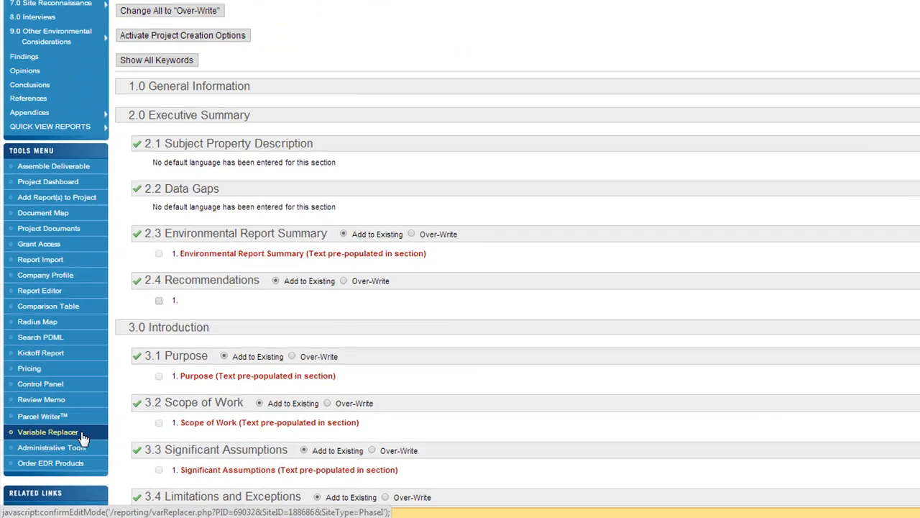
click(133, 383)
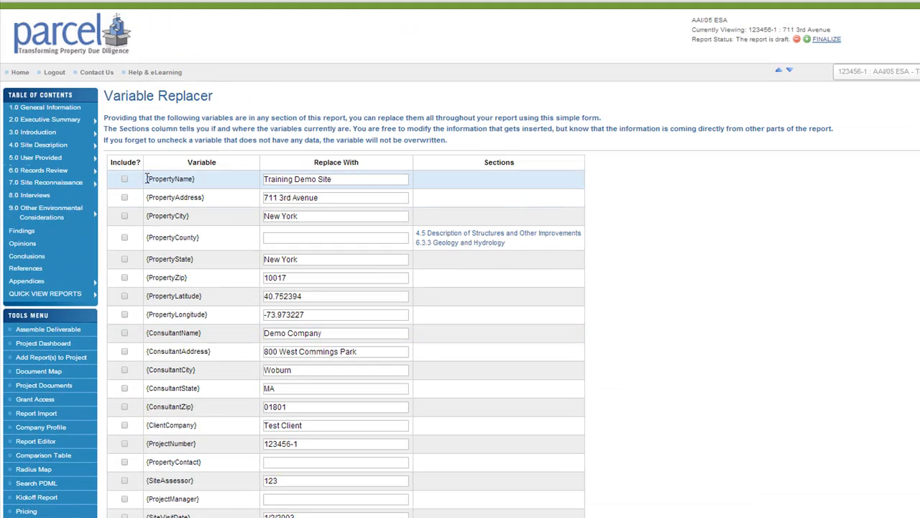
drag(146, 178, 198, 179)
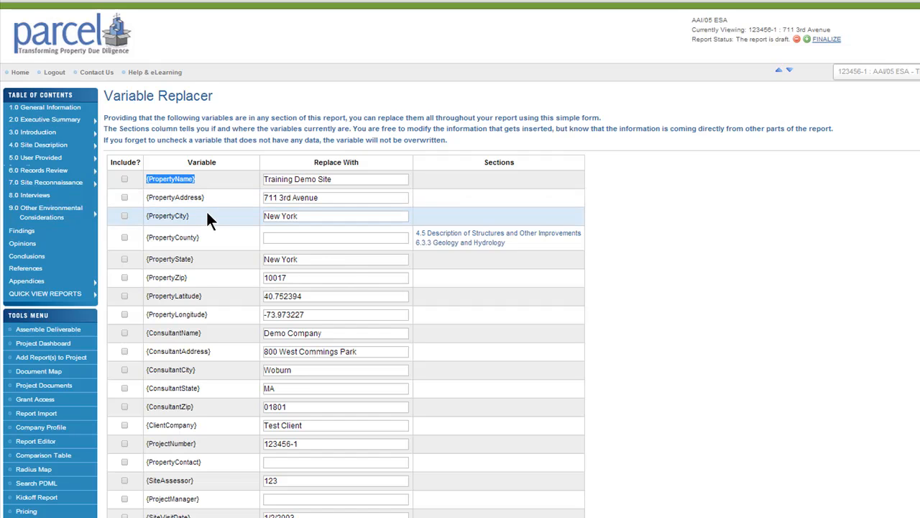
scroll(207, 214, down, 3)
scroll(220, 450, down, 1)
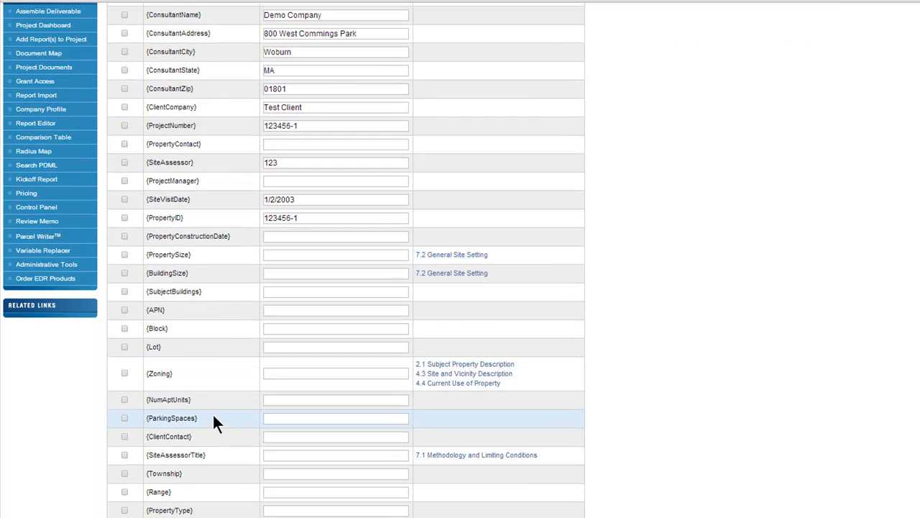
drag(185, 373, 147, 375)
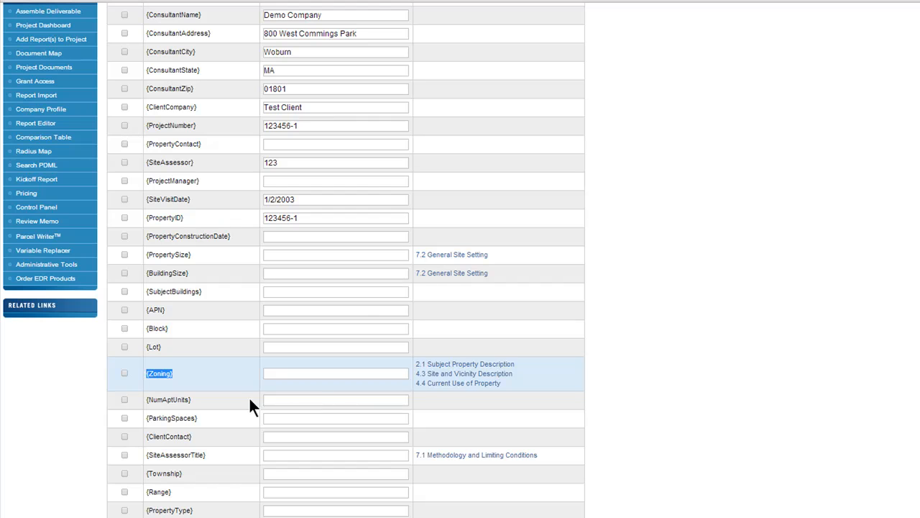
mouse_move(435, 384)
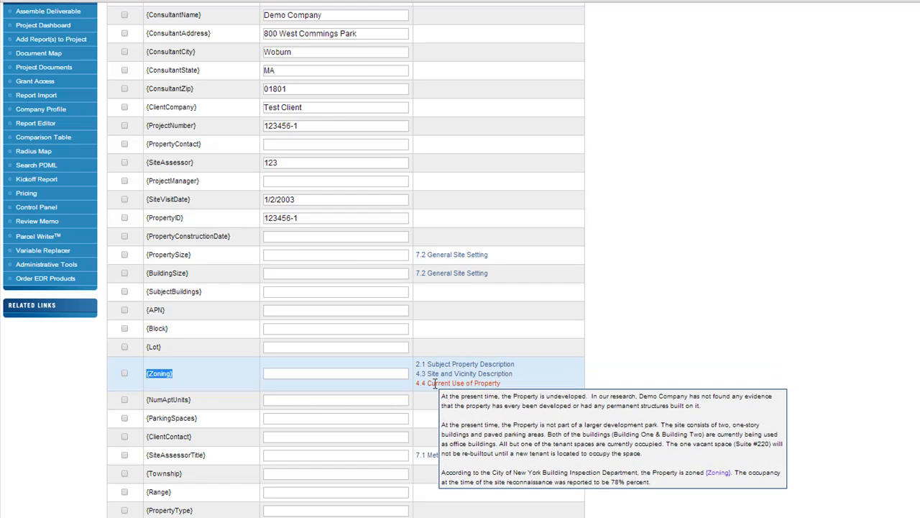
mouse_move(431, 364)
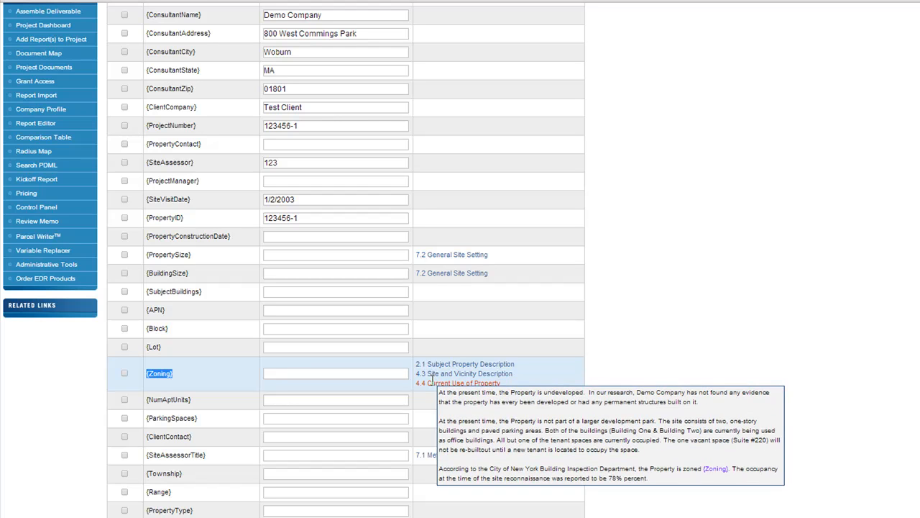
Set the {Zoning} variable's replacement text to Residential and include it in the replacement
click(330, 374)
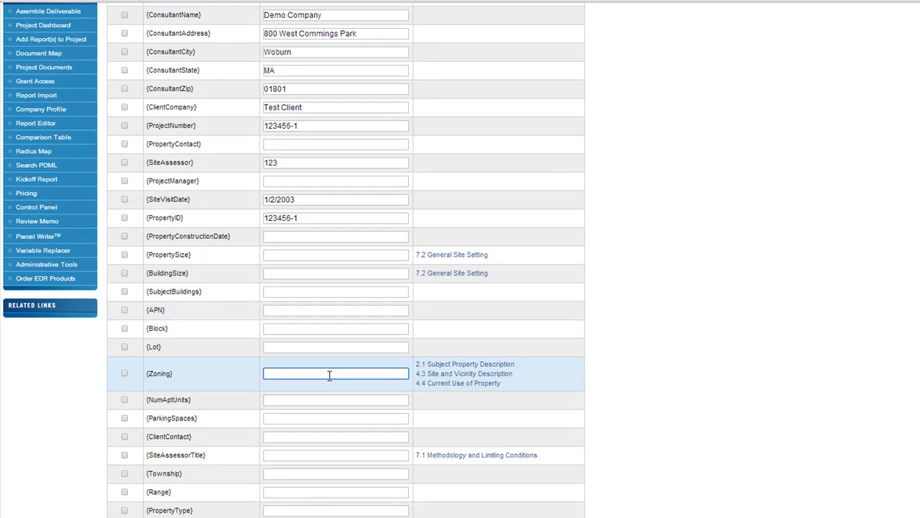
text(Residential)
click(125, 373)
scroll(133, 372, down, 5)
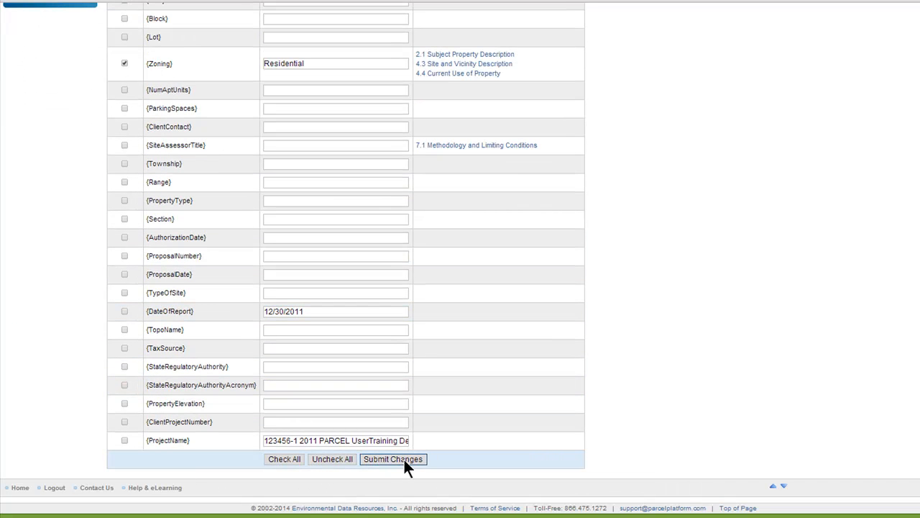
click(305, 63)
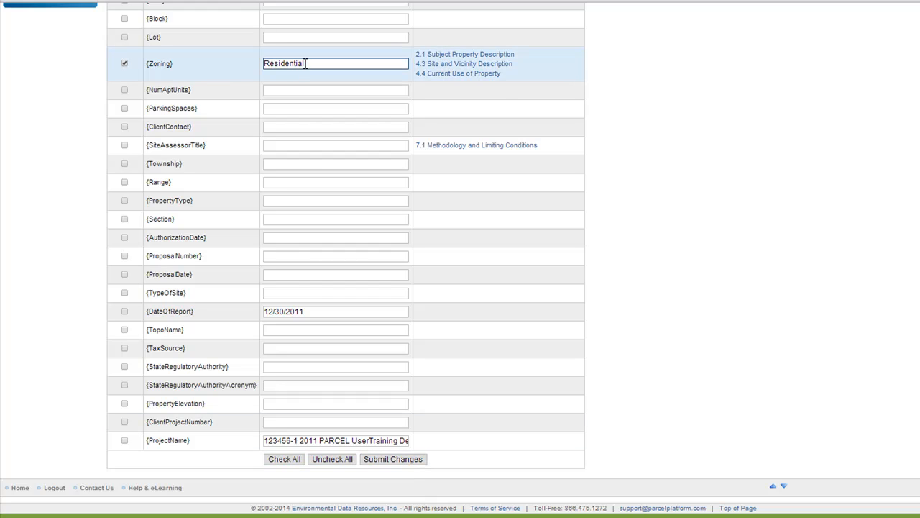
Submit the {Zoning} replacement, confirm overwriting the selected sections, and check which variables are still used in sections
drag(177, 64, 147, 64)
click(191, 75)
click(382, 458)
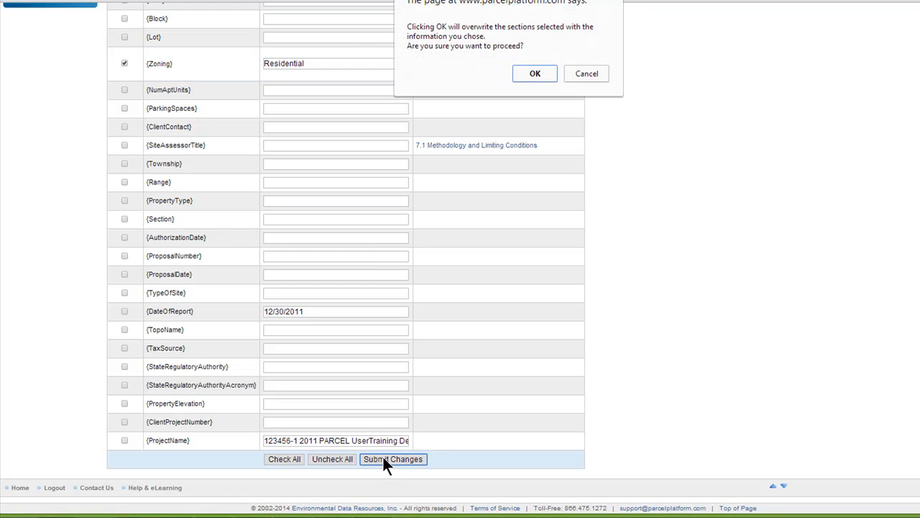
click(531, 72)
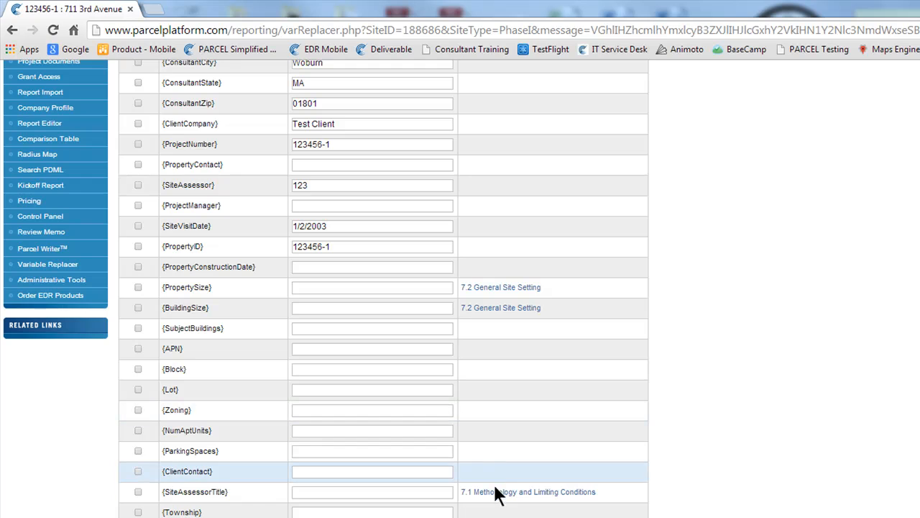
mouse_move(496, 488)
mouse_move(492, 310)
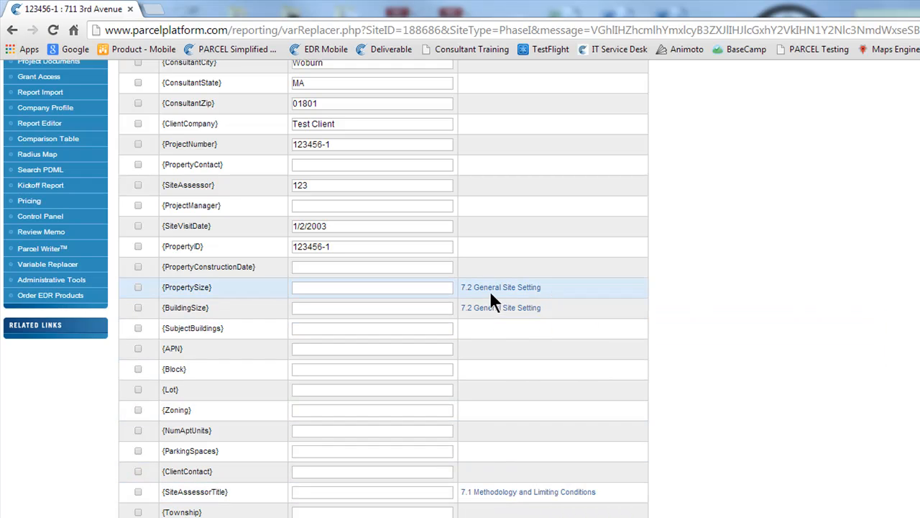
mouse_move(491, 291)
Change the status of the currently open draft report to final
scroll(491, 290, up, 4)
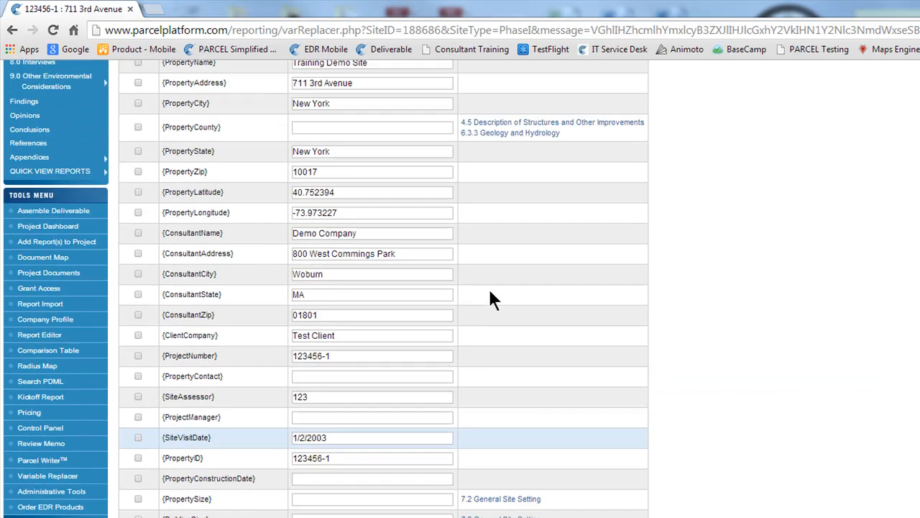
mouse_move(485, 205)
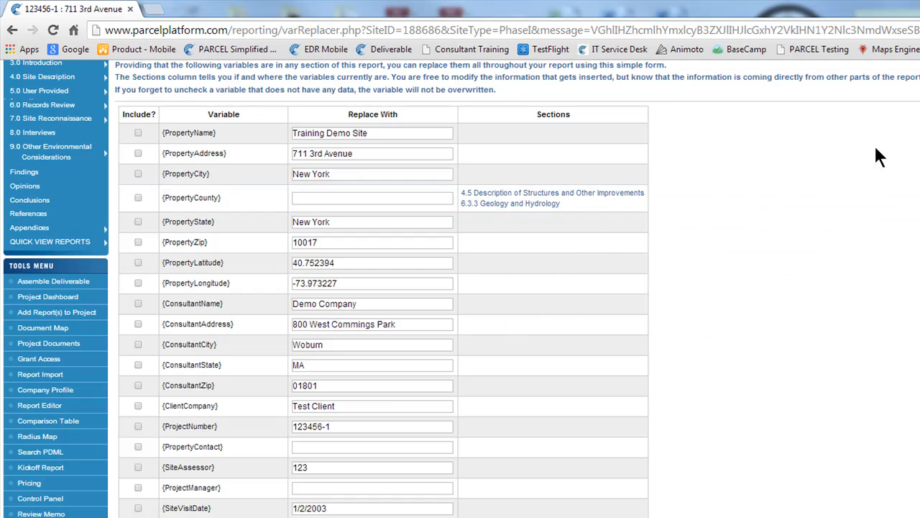
scroll(800, 215, up, 5)
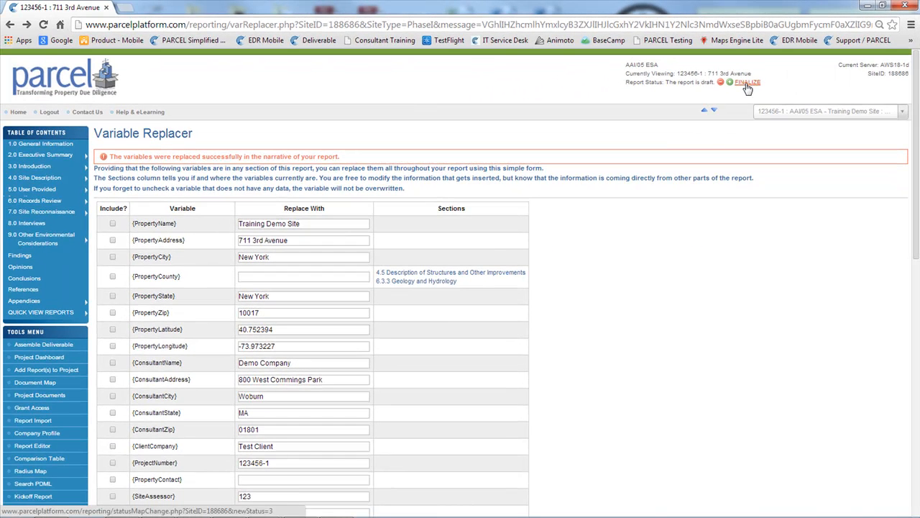
click(748, 84)
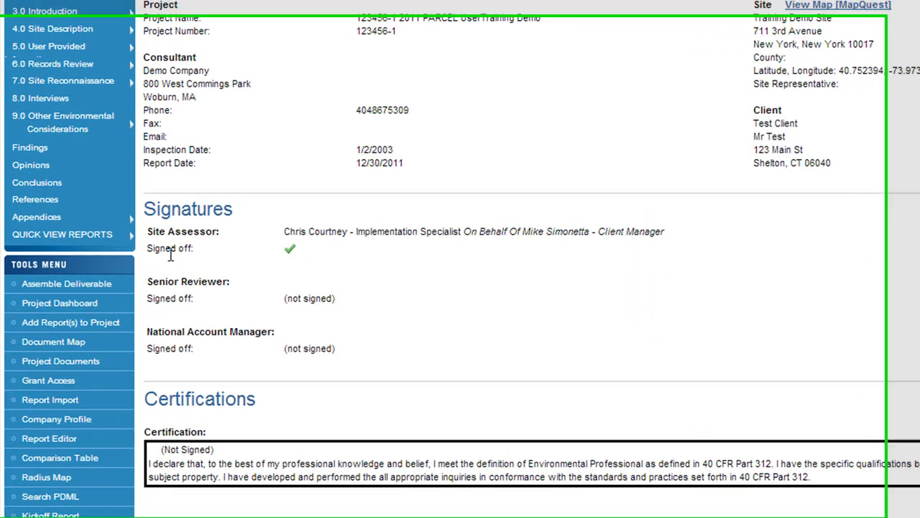
View Aerial_Map_Drawing.pdf from the Bridgeport CT report's Figures through the Project Dashboard, and close the viewer
click(105, 298)
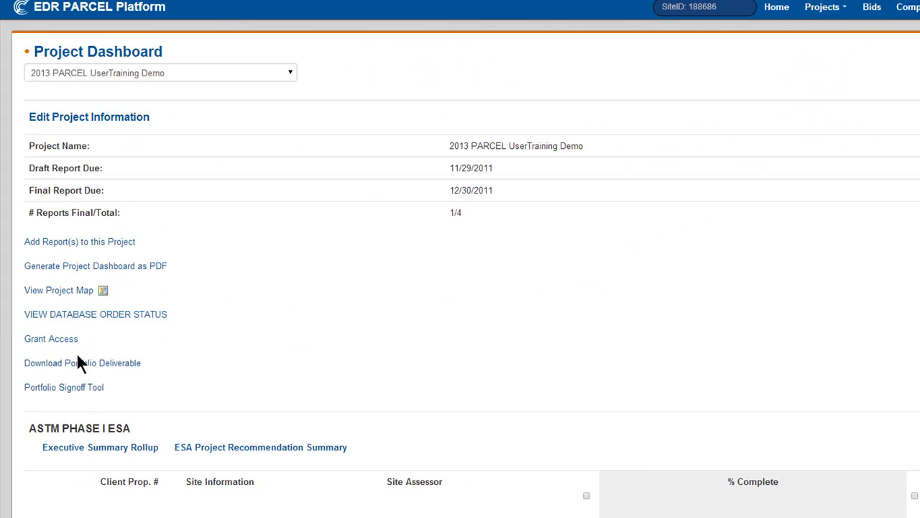
scroll(284, 341, down, 4)
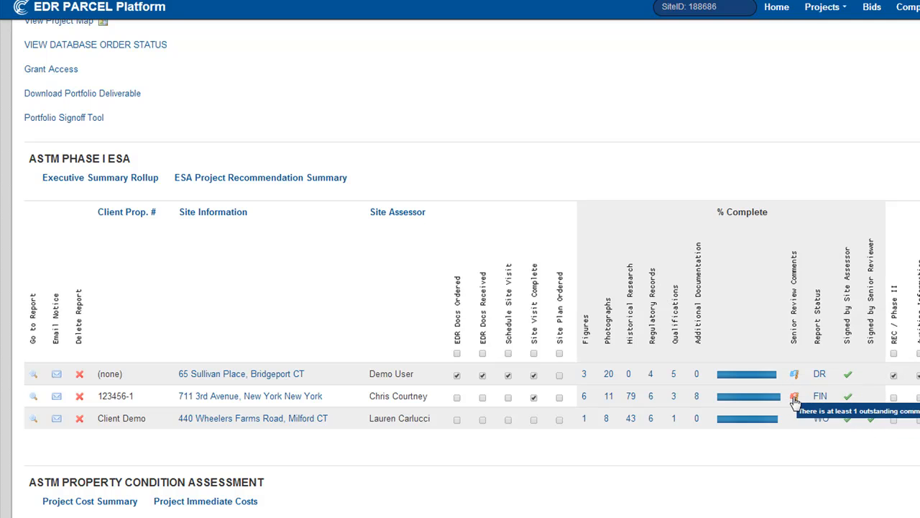
click(584, 376)
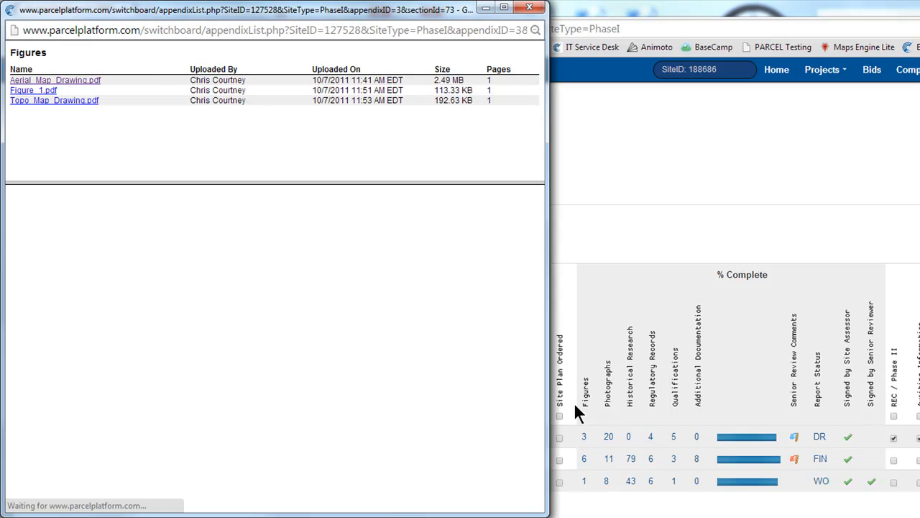
click(35, 82)
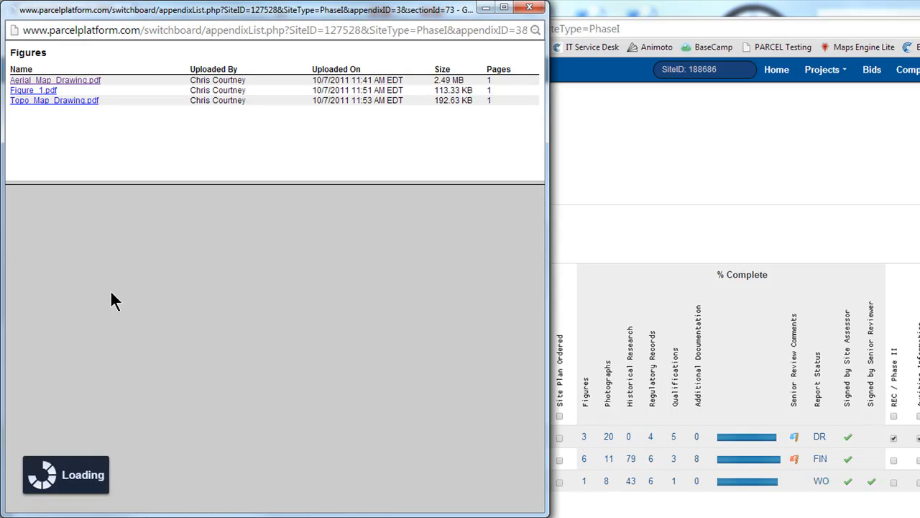
scroll(126, 297, down, 5)
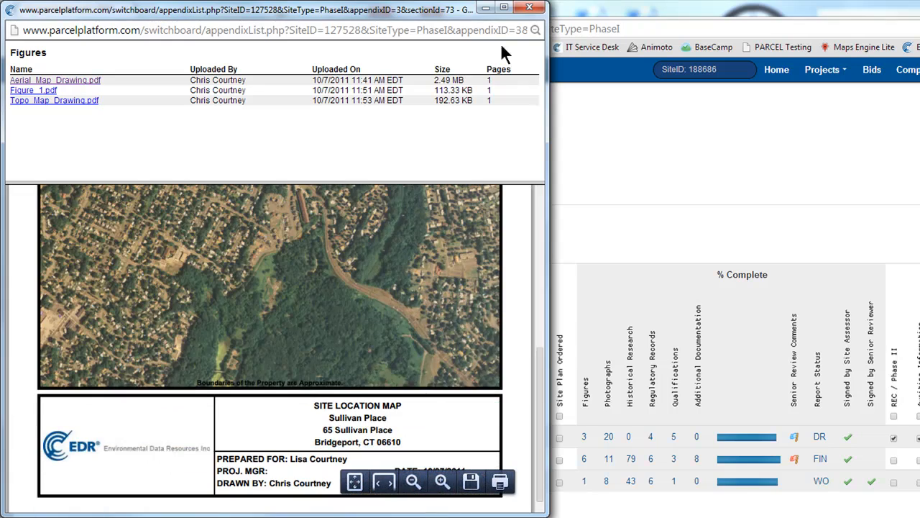
click(529, 6)
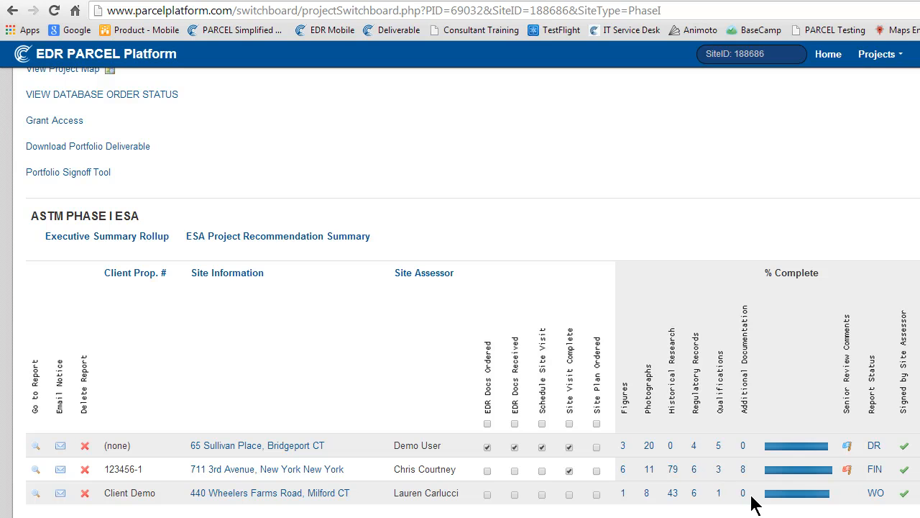
Check the Client Demo report's document map for incomplete sections and open its Findings section
mouse_move(773, 496)
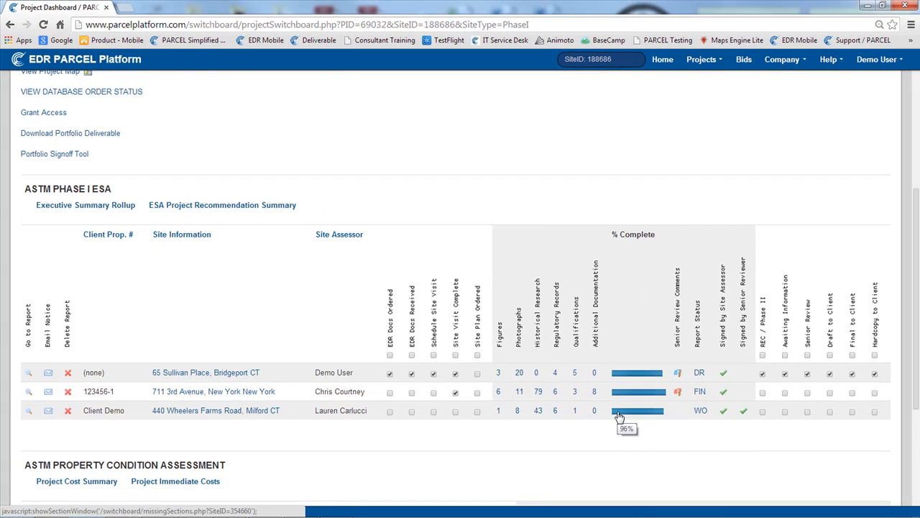
click(619, 418)
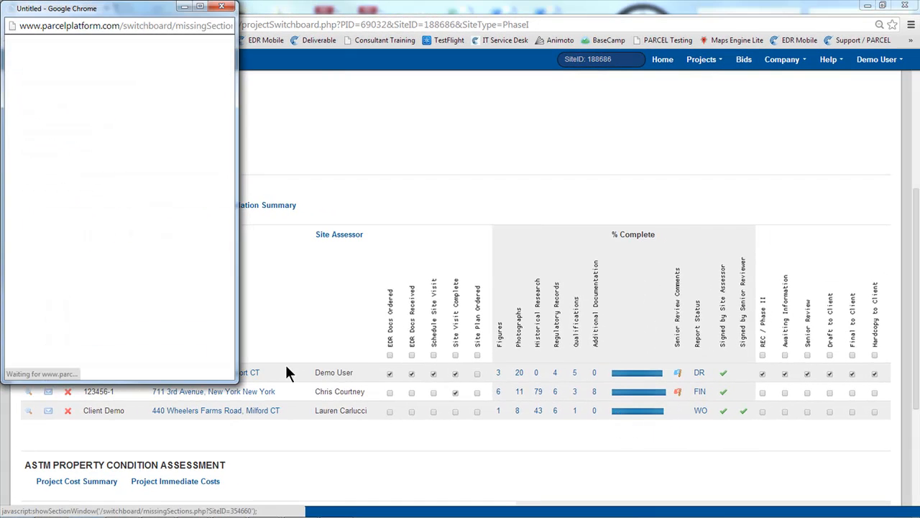
drag(235, 381, 276, 482)
scroll(153, 270, down, 1)
scroll(47, 199, down, 12)
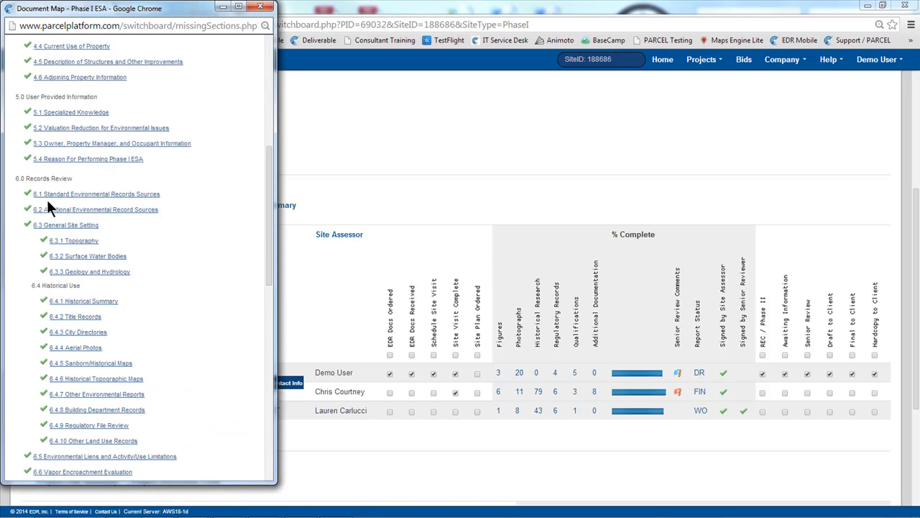
scroll(45, 210, down, 2)
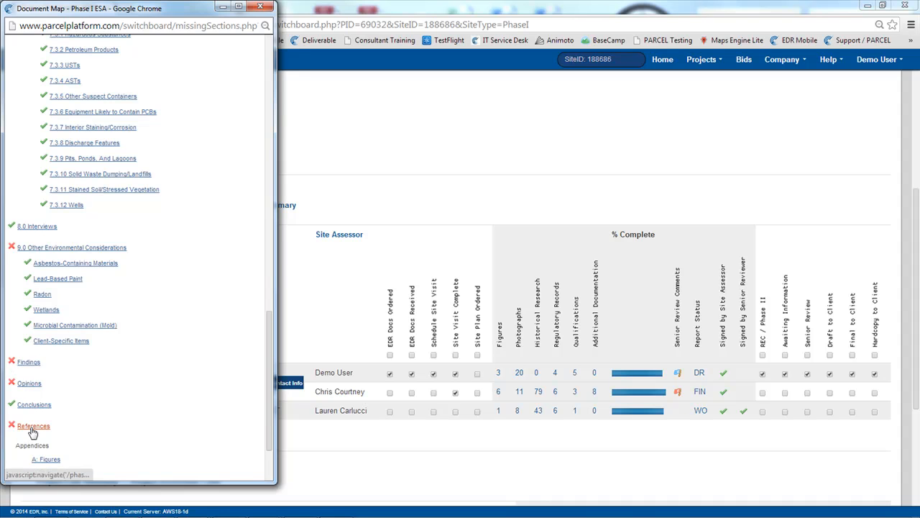
click(30, 368)
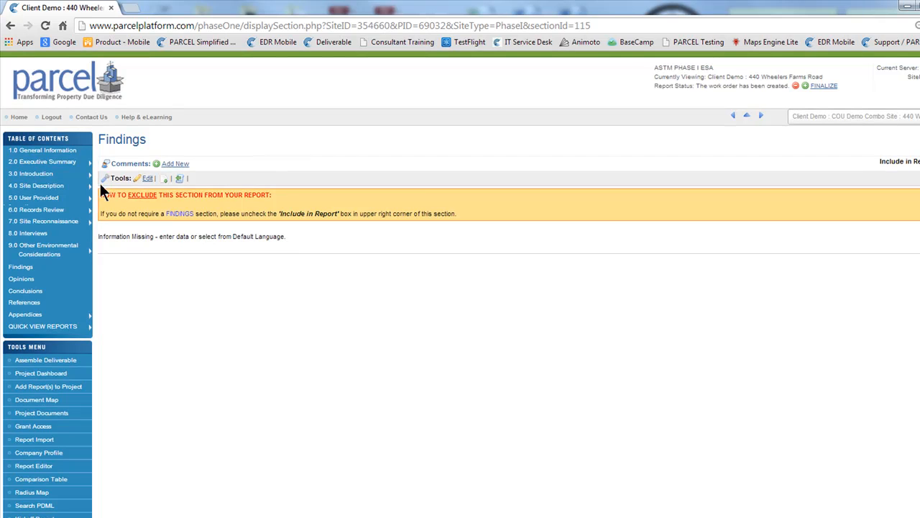
Open the Client Demo report's signatures in 1.0 General Information for editing, review the sign-off options and certification, and submit the form
click(64, 153)
scroll(210, 317, down, 2)
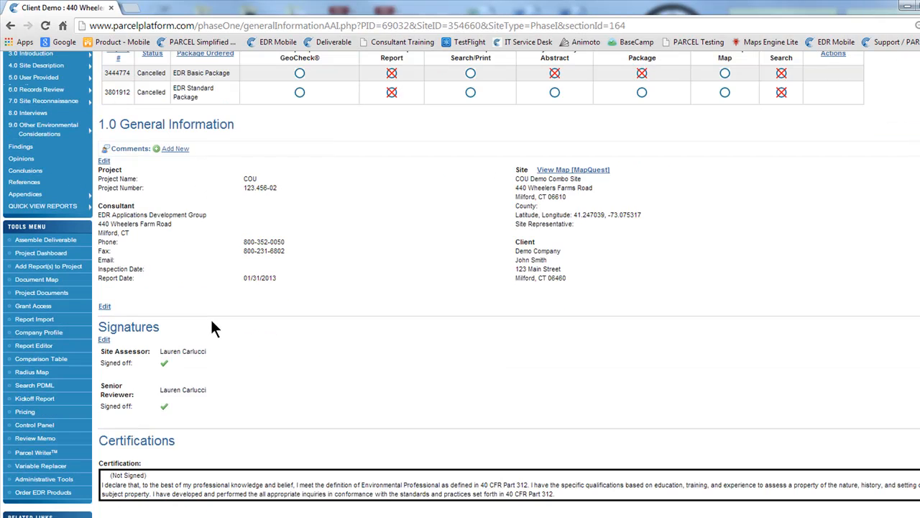
click(104, 339)
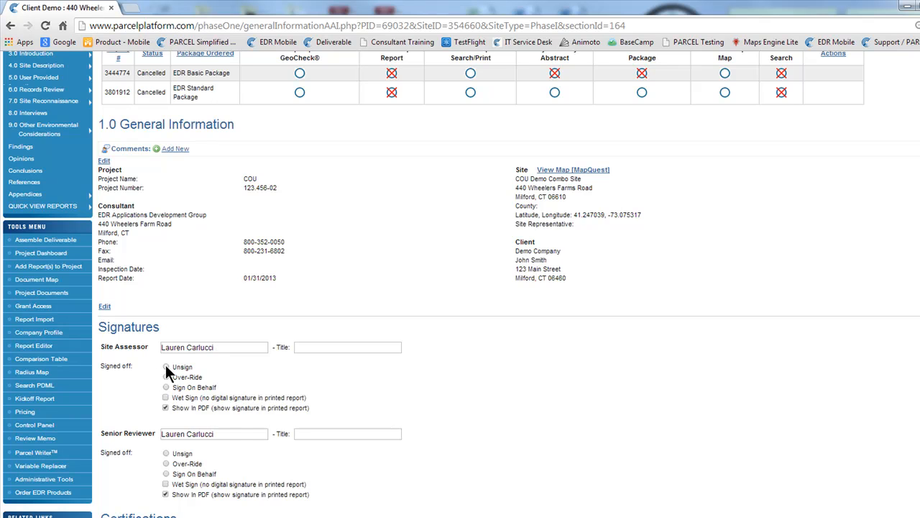
scroll(151, 385, down, 3)
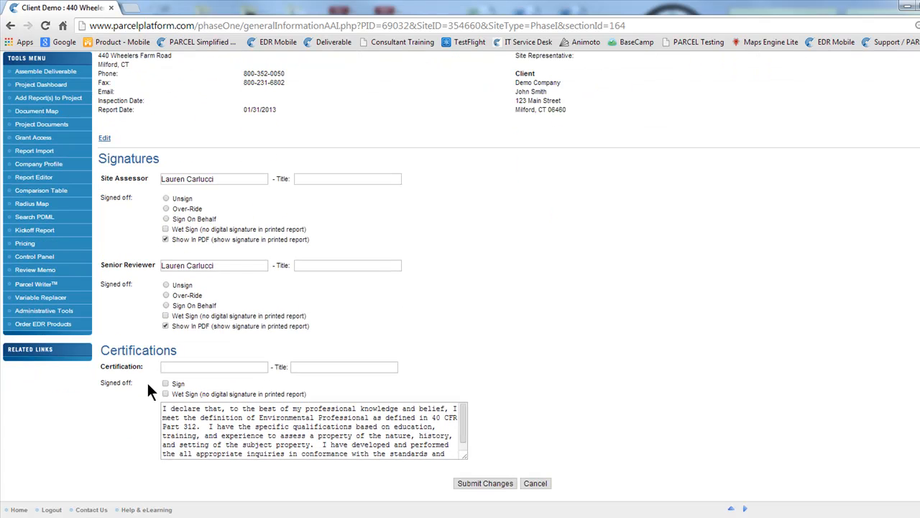
click(483, 479)
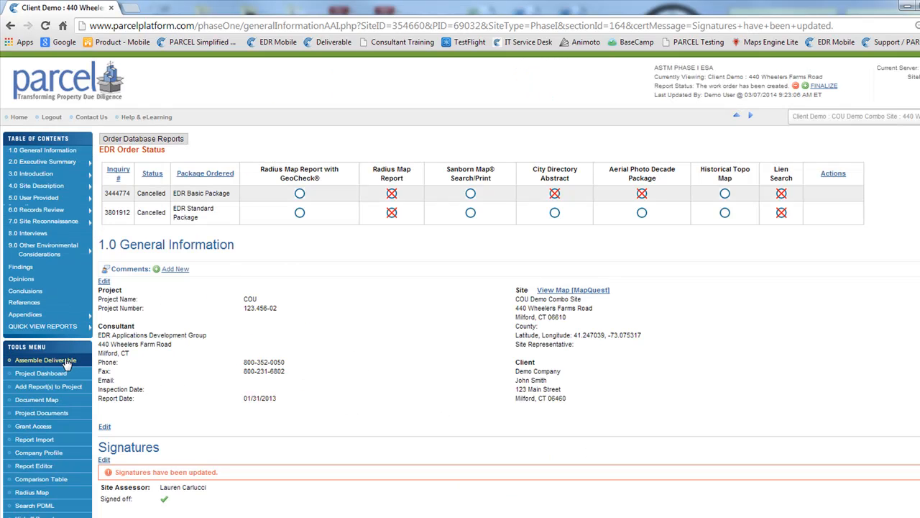
Start assembling the Client Demo deliverable and include the Transmittal Letter and the Executive Summary & Detail Report
click(44, 360)
scroll(213, 308, down, 1)
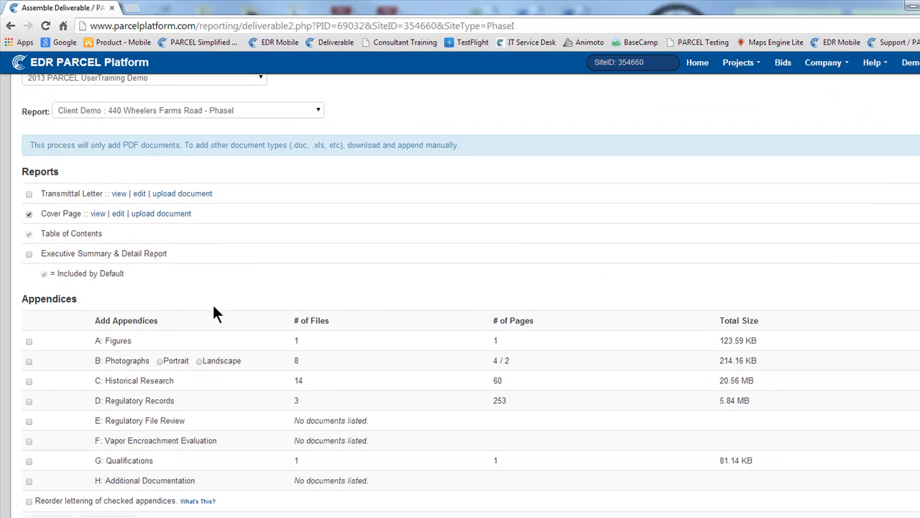
click(29, 194)
scroll(195, 277, down, 1)
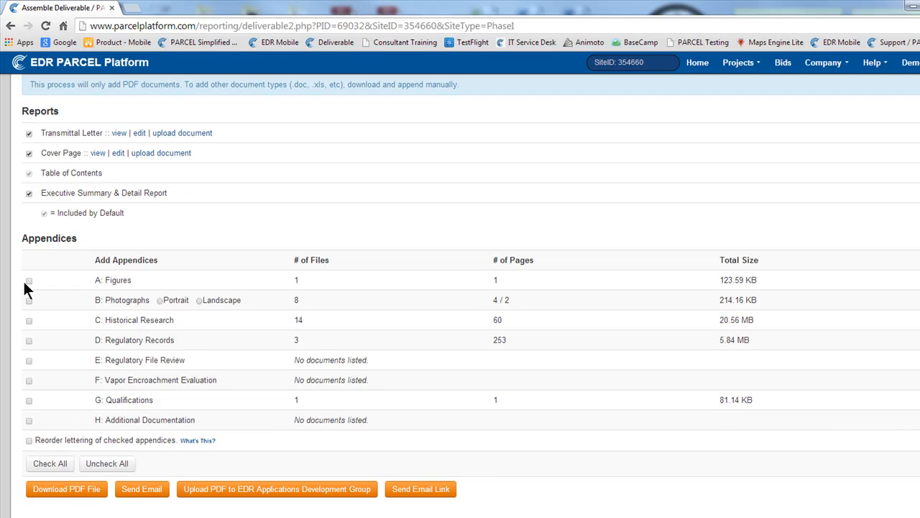
Include all appendices except E: Regulatory File Review and F: Vapor Encroachment Evaluation, and enable reordering the lettering of checked appendices
click(50, 466)
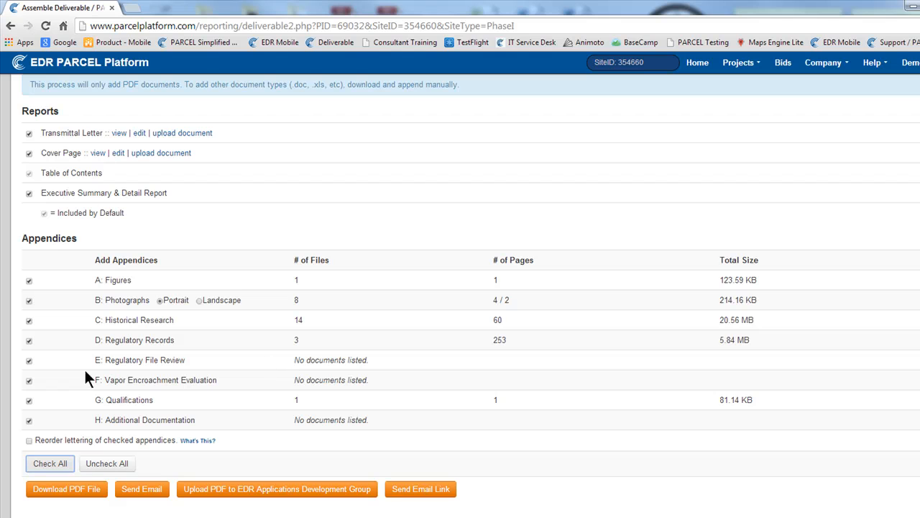
drag(106, 360, 151, 383)
click(376, 379)
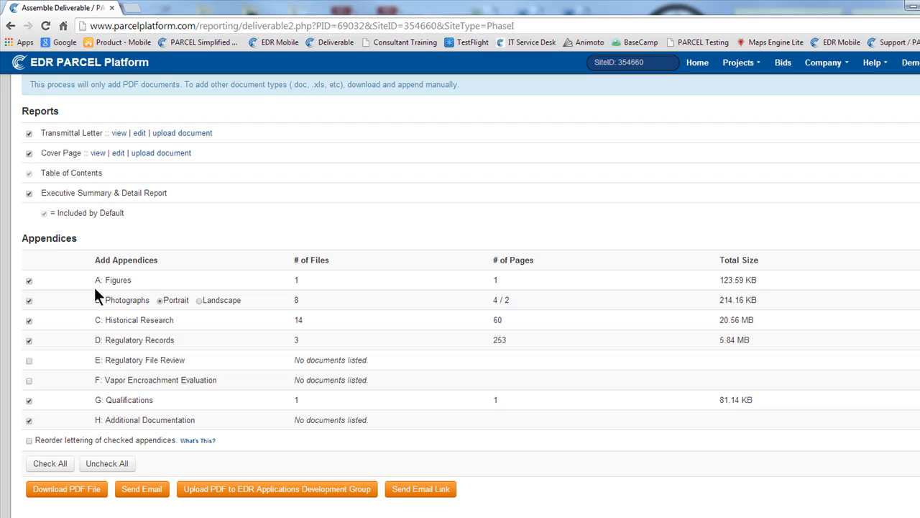
click(29, 440)
drag(34, 440, 124, 457)
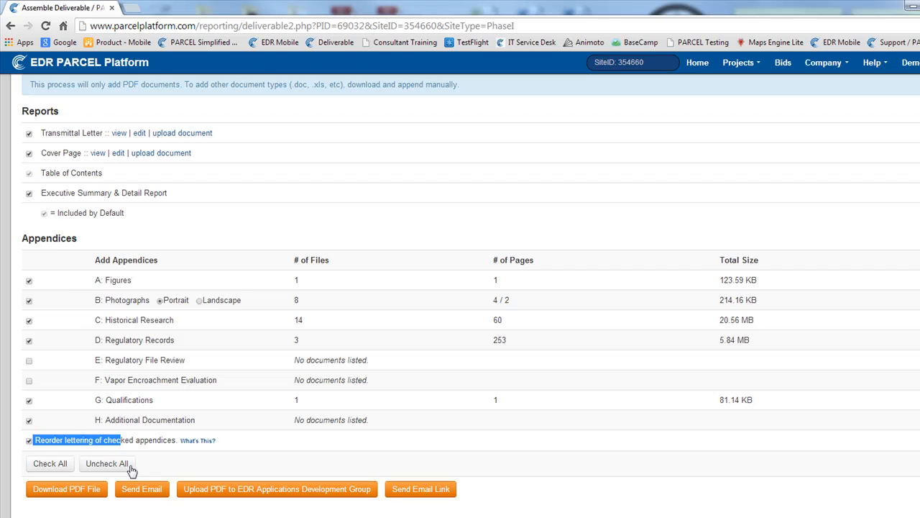
click(145, 461)
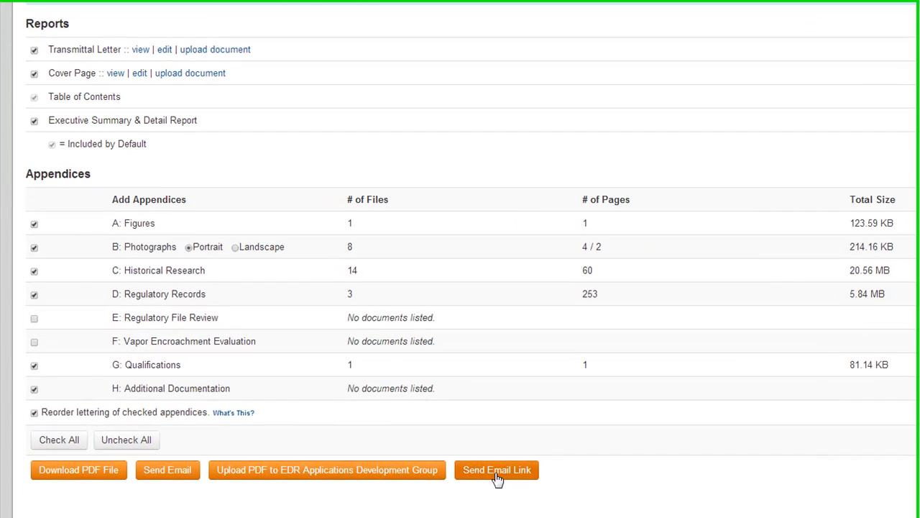
Open the email link form for the deliverable and examine its sender, message, recipient instructions and link expiry date
click(500, 469)
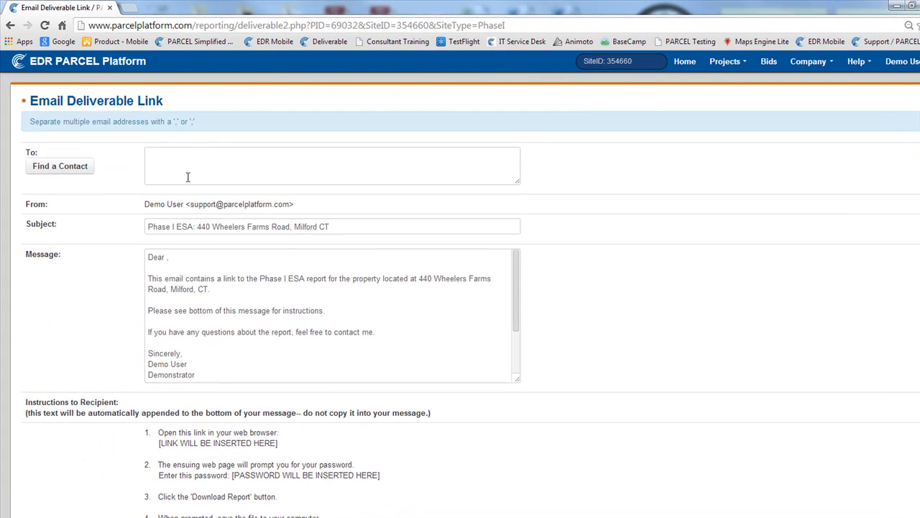
drag(184, 205, 301, 212)
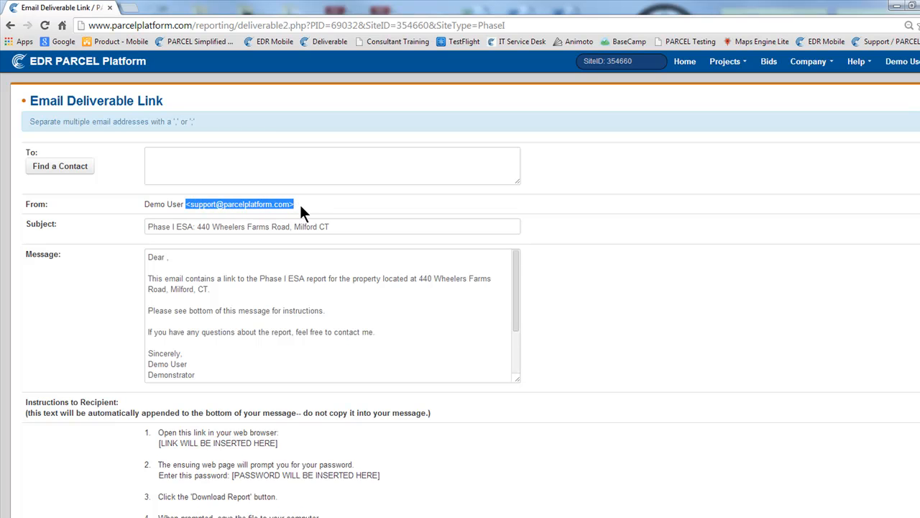
click(274, 251)
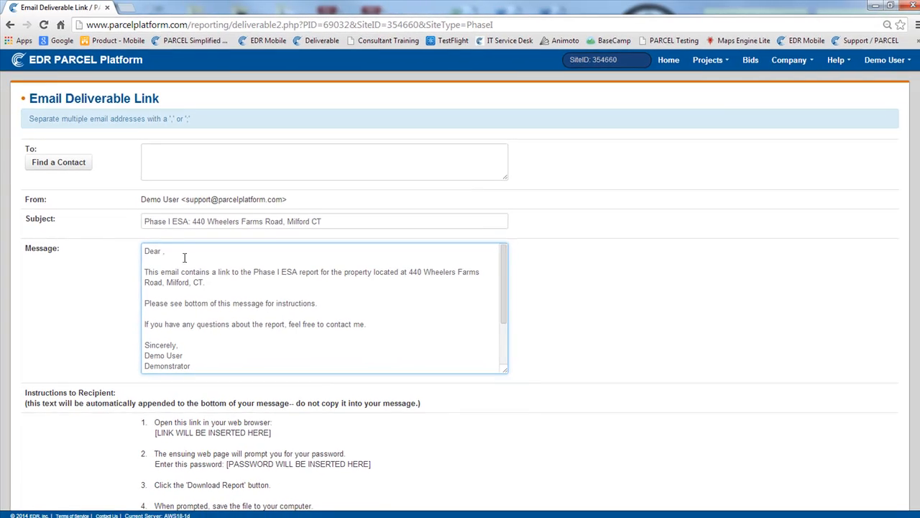
scroll(232, 274, down, 1)
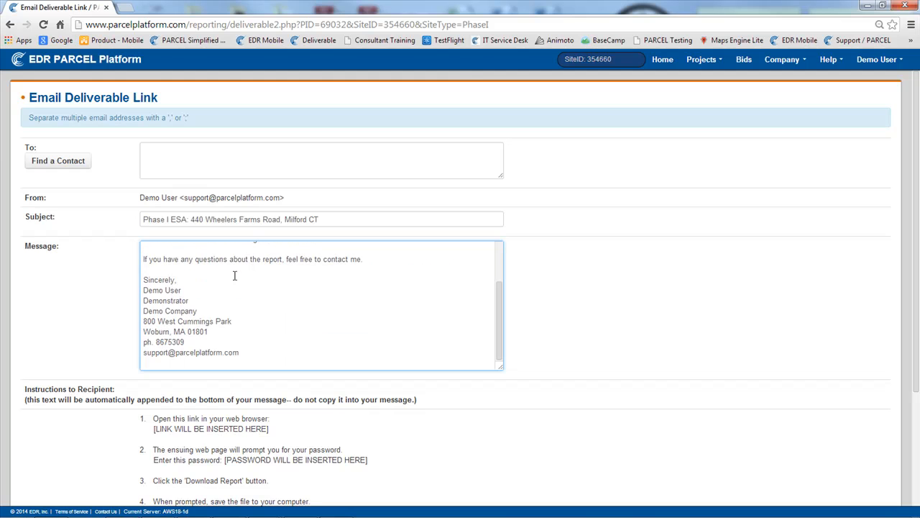
scroll(211, 292, down, 3)
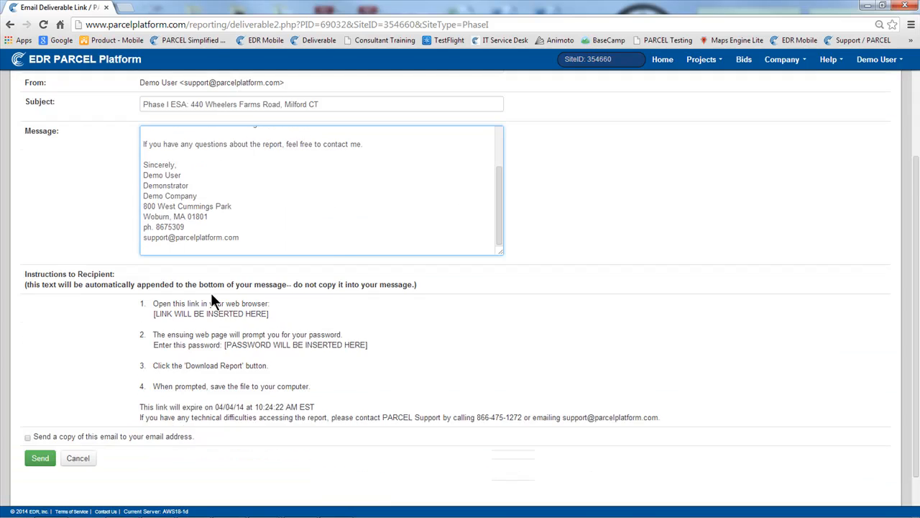
drag(154, 276, 271, 274)
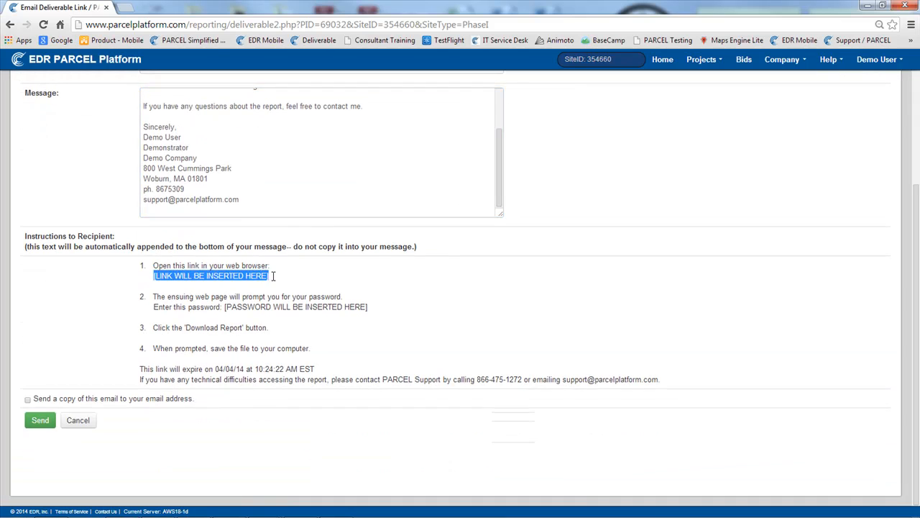
drag(225, 307, 368, 307)
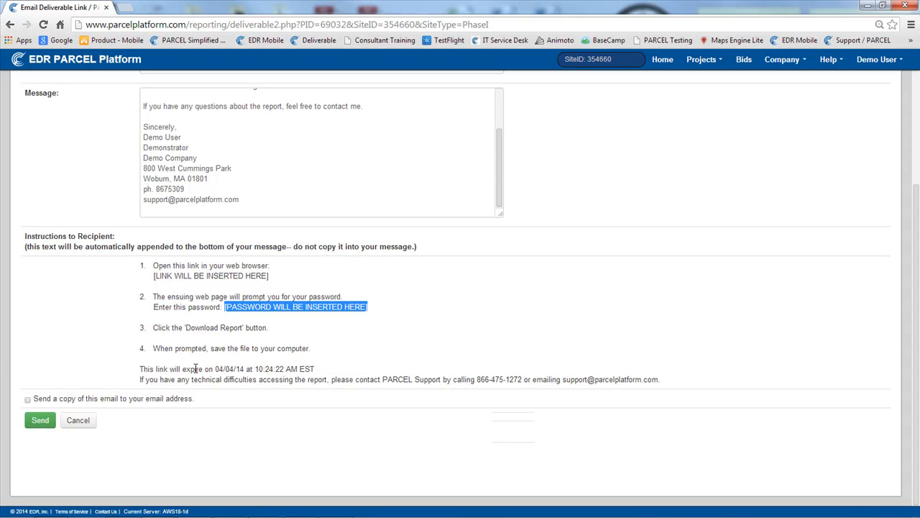
drag(174, 368, 315, 371)
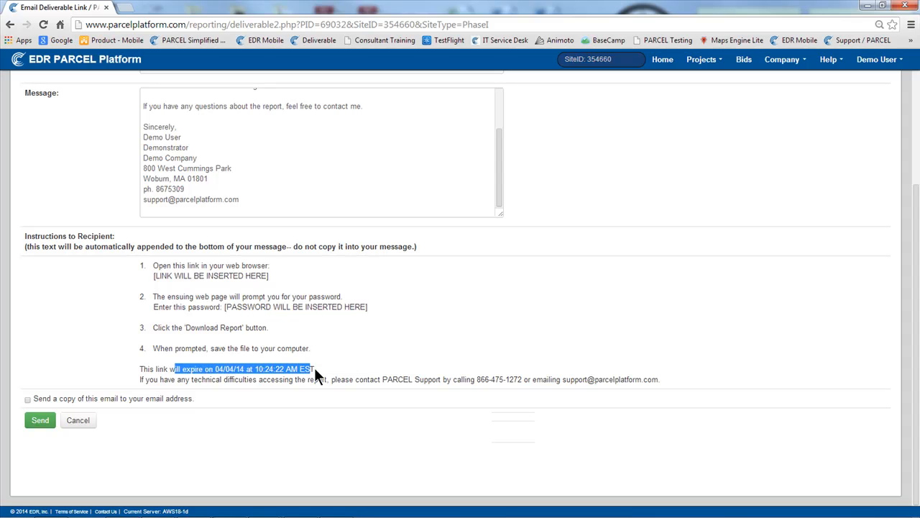
click(314, 368)
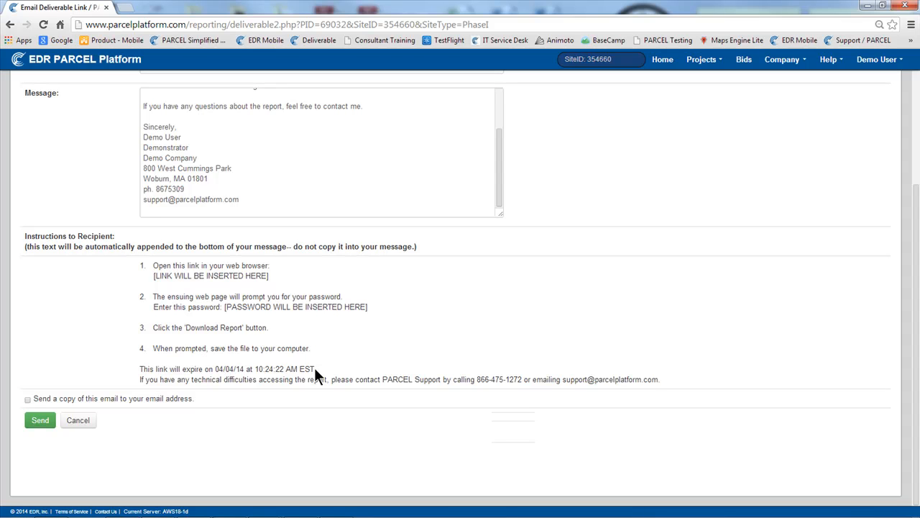
Select the option to send a copy of the email to your own address, and leave the unsent form for the home page
click(28, 401)
scroll(145, 401, down, 1)
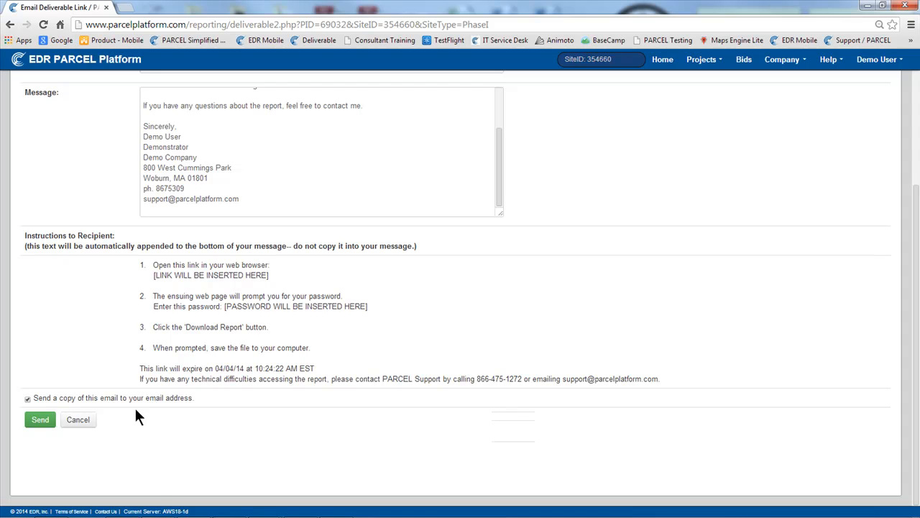
scroll(137, 362, up, 2)
click(663, 60)
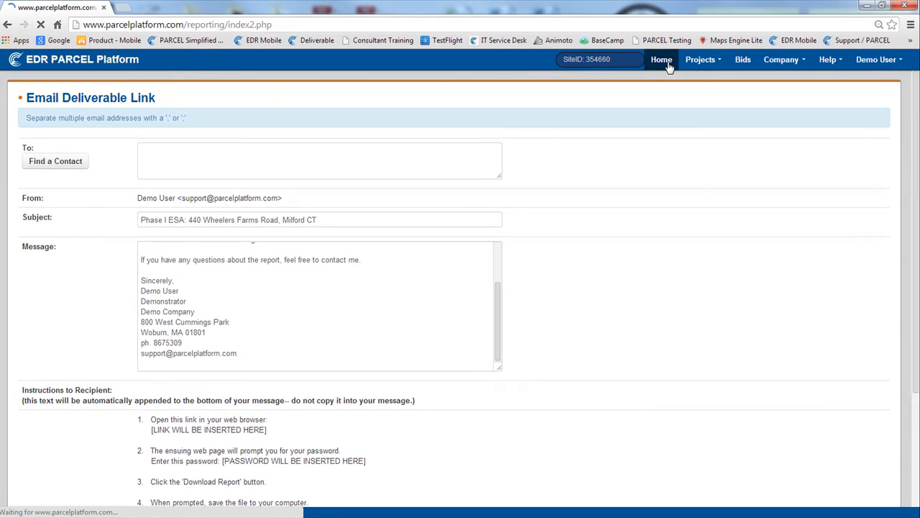